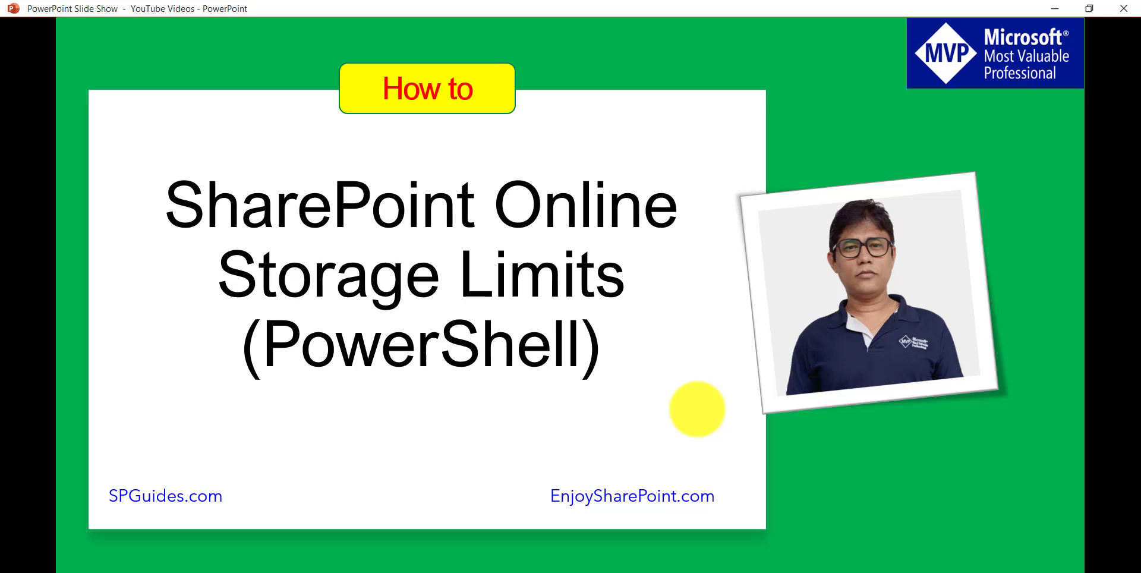
{"action": "key", "text": "Right"}
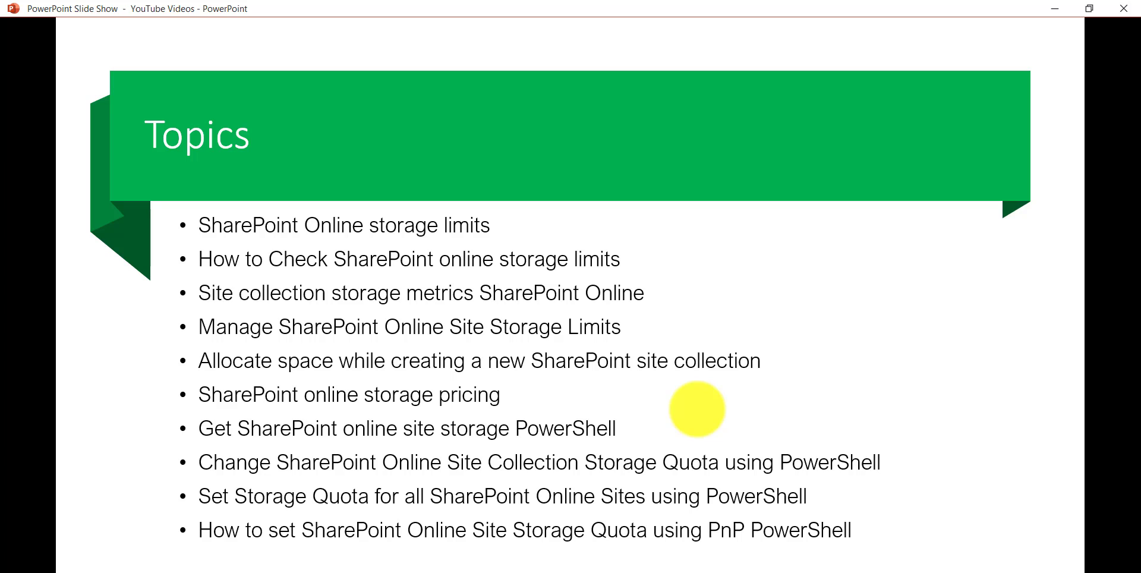
{"action": "left_click", "coordinate": [409, 287]}
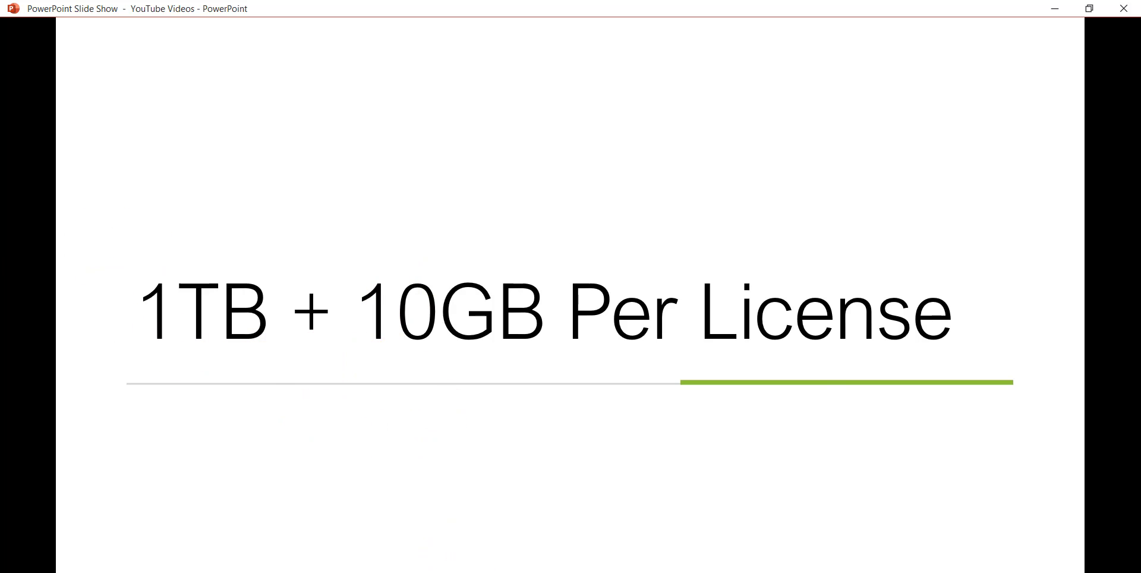
Step: Switch to Chrome and examine the total storage per organization on the SharePoint limits documentation page
{"action": "left_click", "coordinate": [540, 556]}
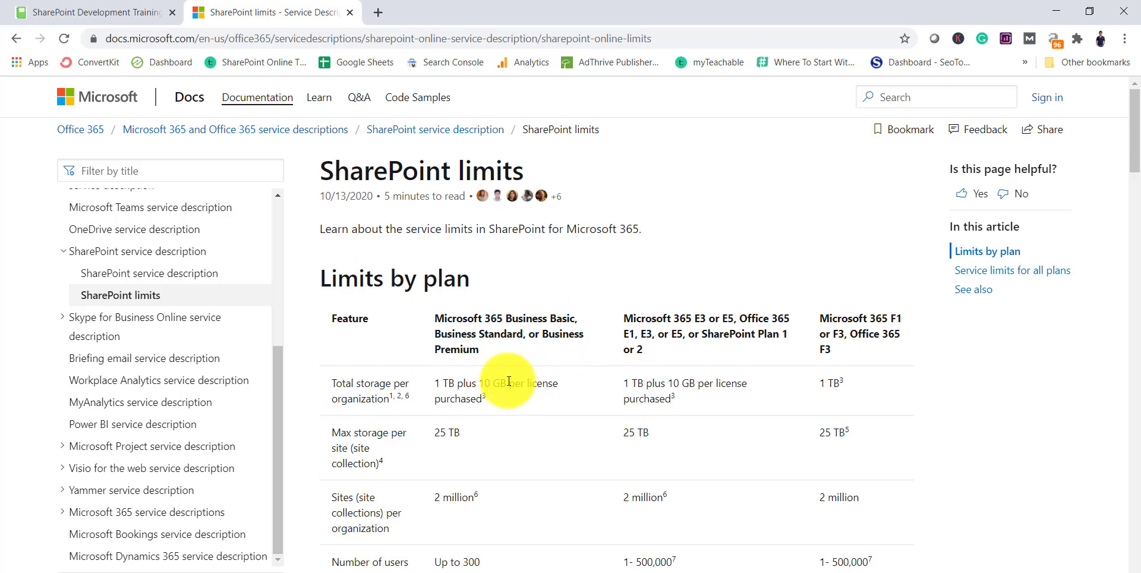
{"action": "left_click_drag", "start_coordinate": [435, 383], "coordinate": [478, 383]}
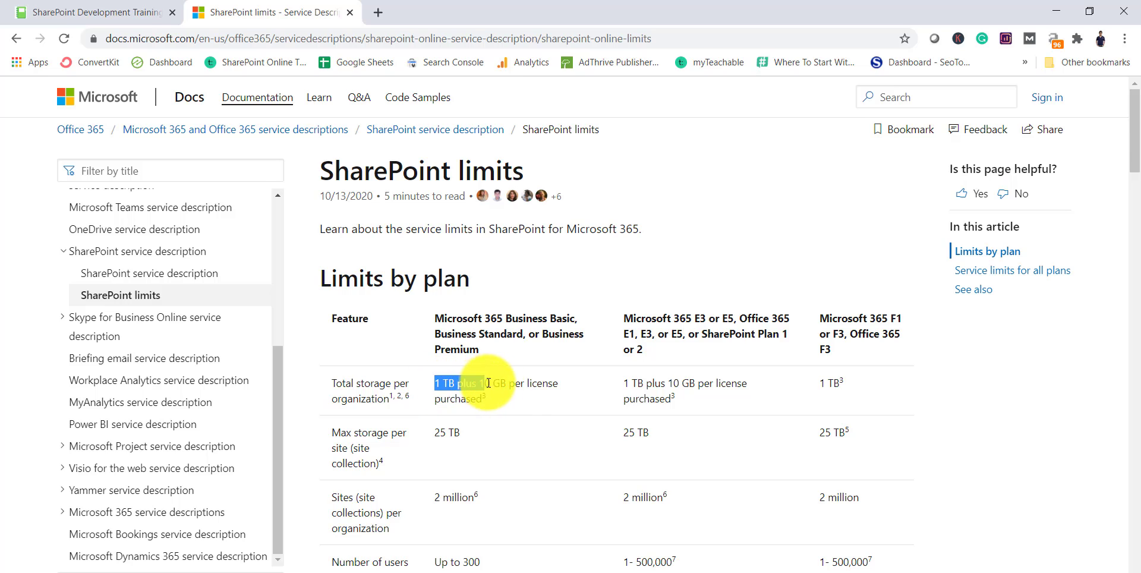
{"action": "left_click", "coordinate": [505, 385]}
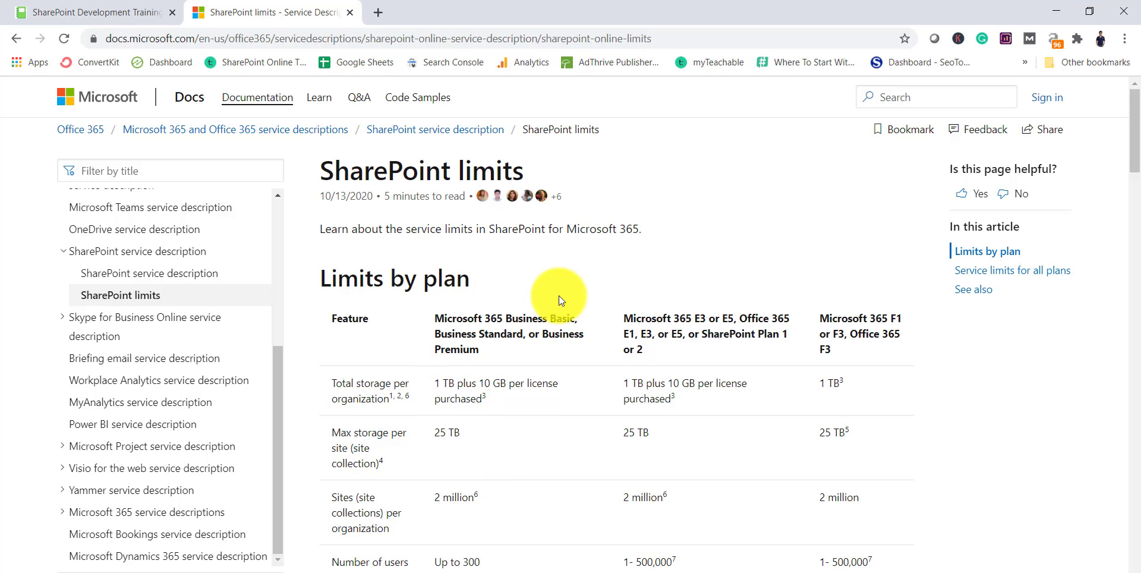
Step: Look through the SharePoint Development Training page on spguides.com down to the course content modules
{"action": "left_click", "coordinate": [105, 13]}
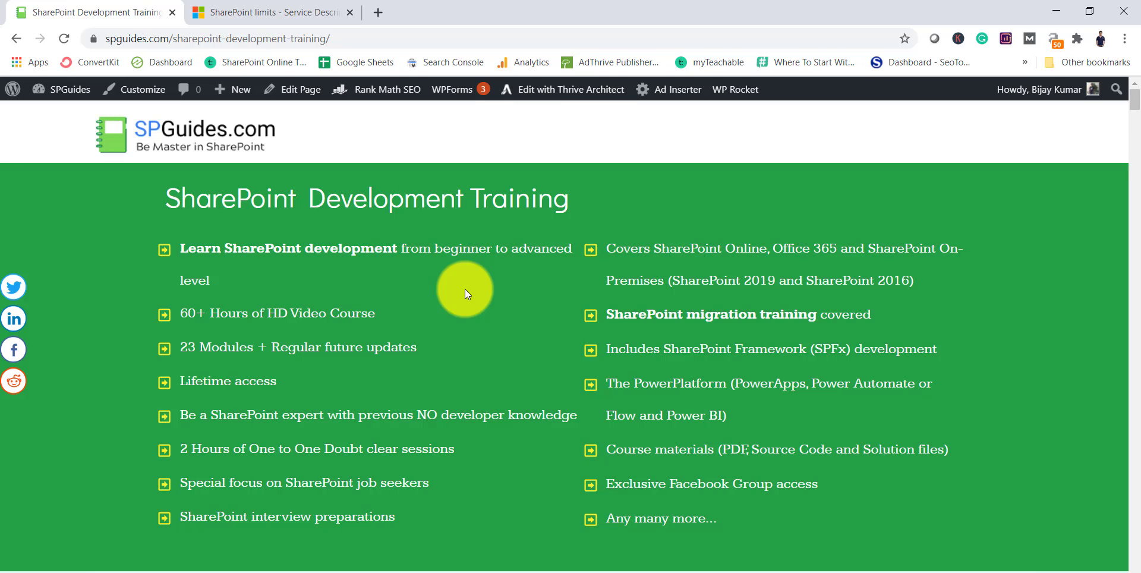
{"action": "scroll", "coordinate": [562, 291], "scroll_direction": "down", "scroll_amount": 5}
{"action": "scroll", "coordinate": [562, 291], "scroll_direction": "up", "scroll_amount": 4}
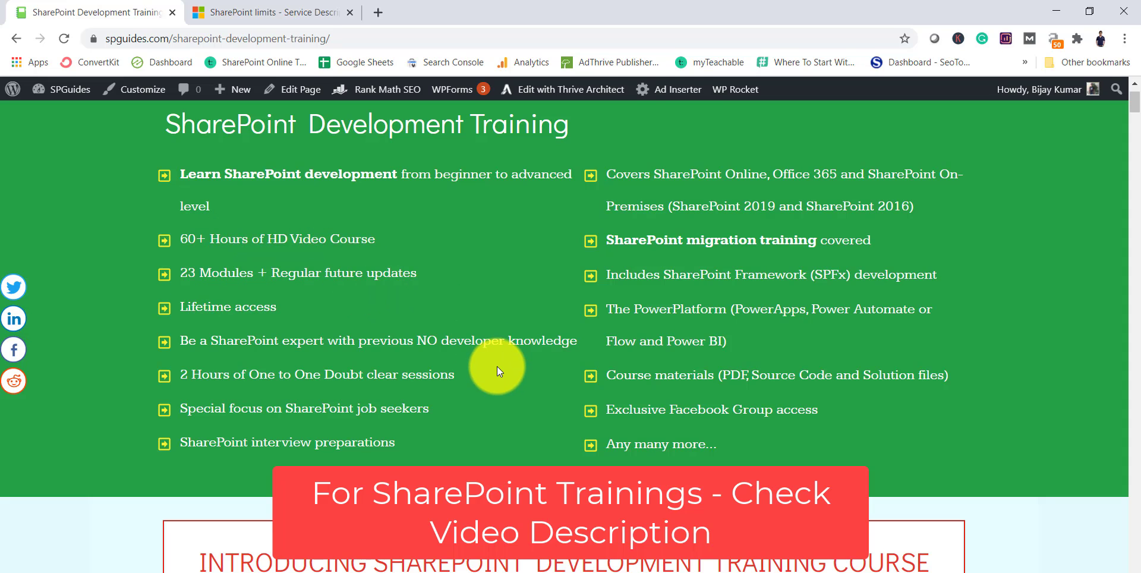
{"action": "scroll", "coordinate": [494, 362], "scroll_direction": "down", "scroll_amount": 20}
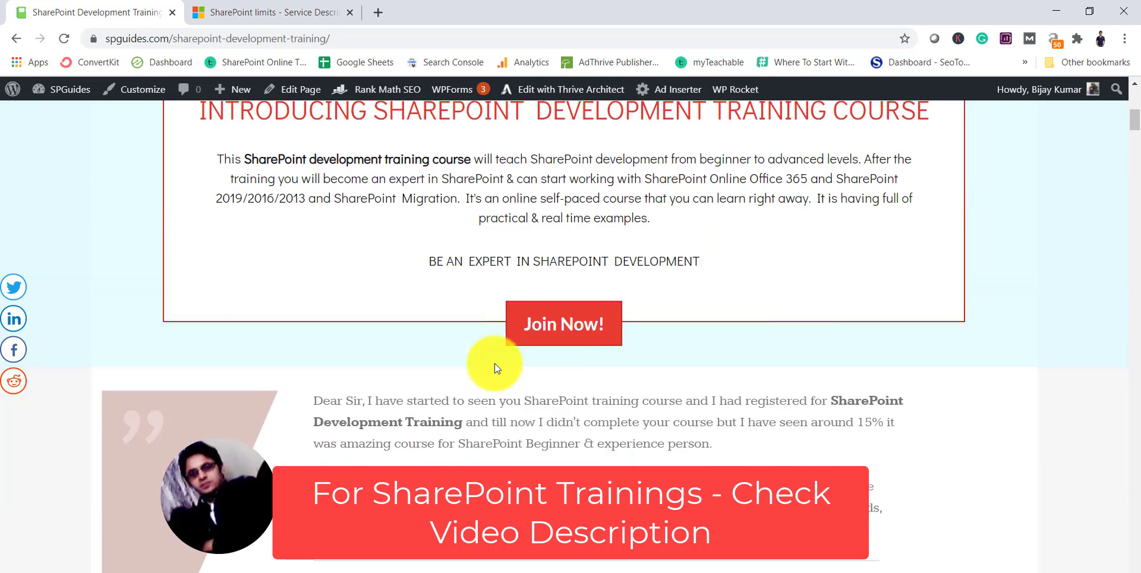
{"action": "scroll", "coordinate": [494, 362], "scroll_direction": "down", "scroll_amount": 15}
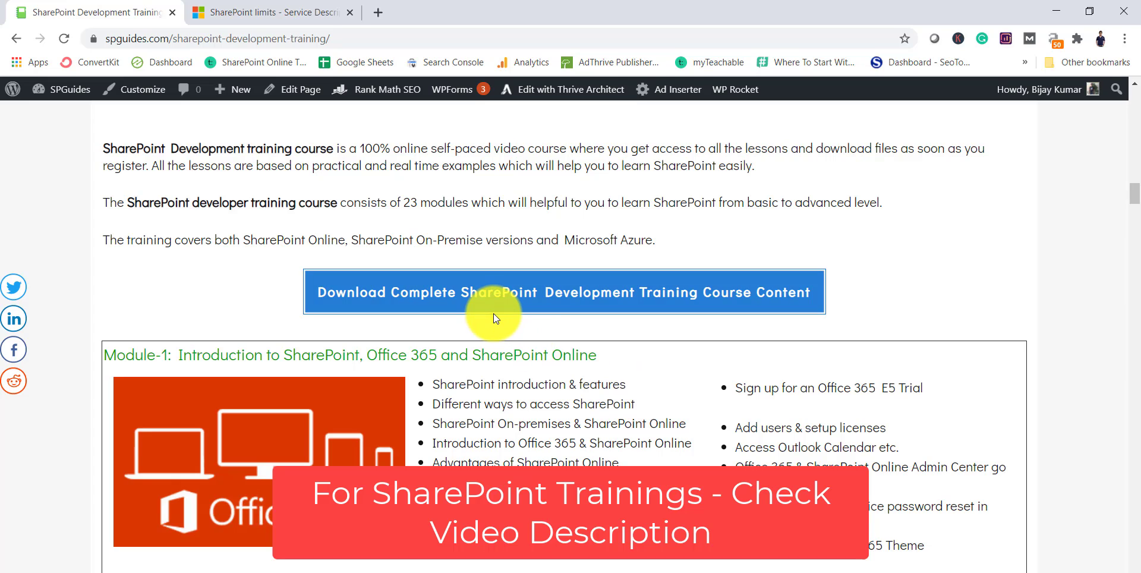
Step: Open the SharePoint admin center in a new browser tab at tsinfo-admin.sharepoint.com
{"action": "left_click", "coordinate": [377, 11]}
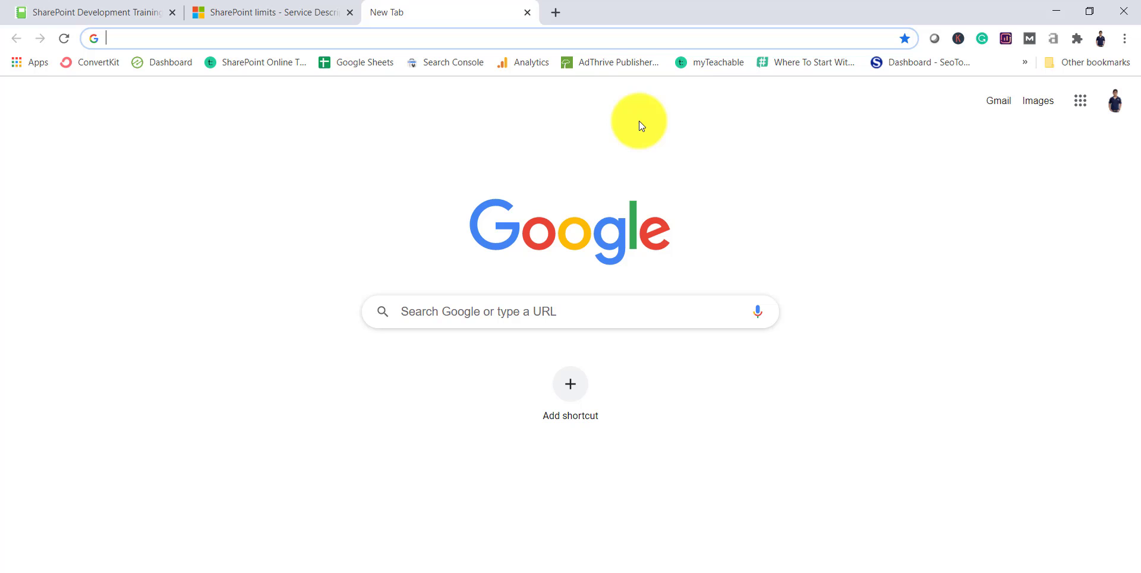
{"action": "key", "text": "Down"}
{"action": "key", "text": "Escape"}
{"action": "type", "text": "ts"}
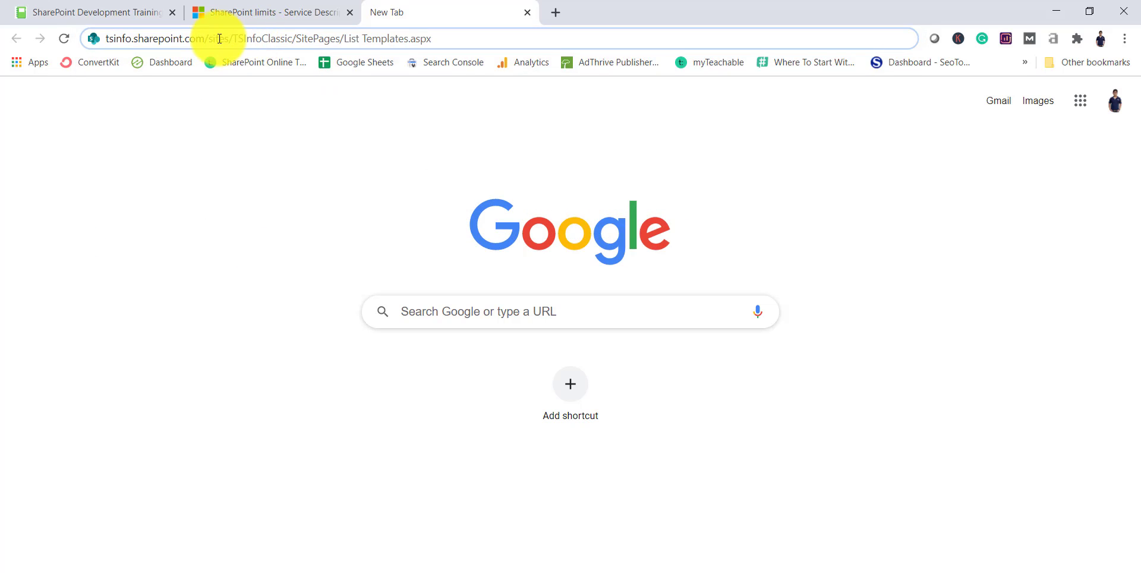
{"action": "left_click_drag", "start_coordinate": [209, 38], "coordinate": [472, 48]}
{"action": "key", "text": "BackSpace"}
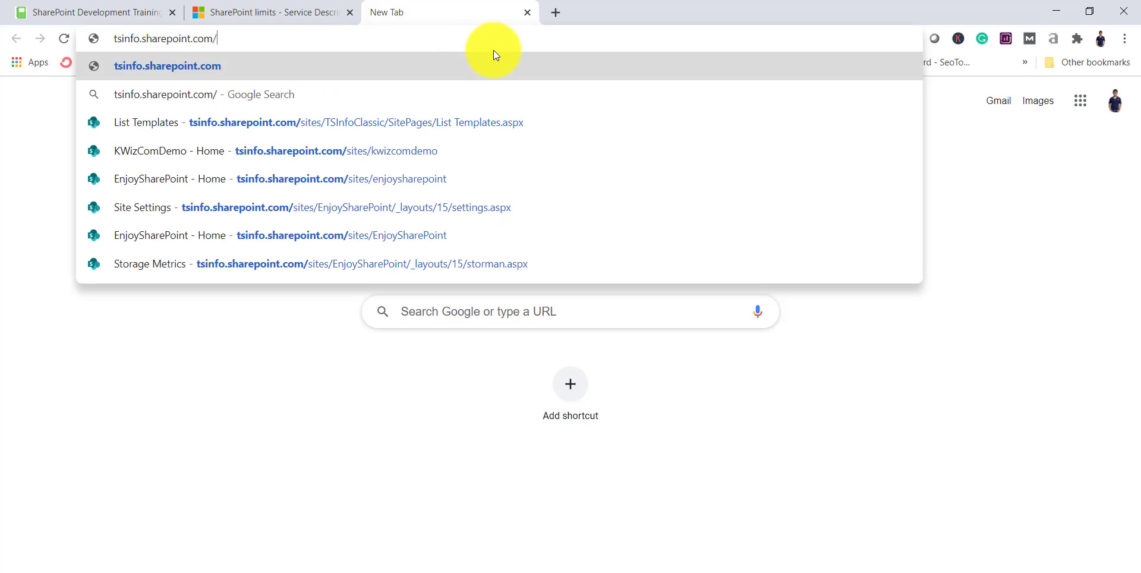
{"action": "left_click", "coordinate": [140, 39]}
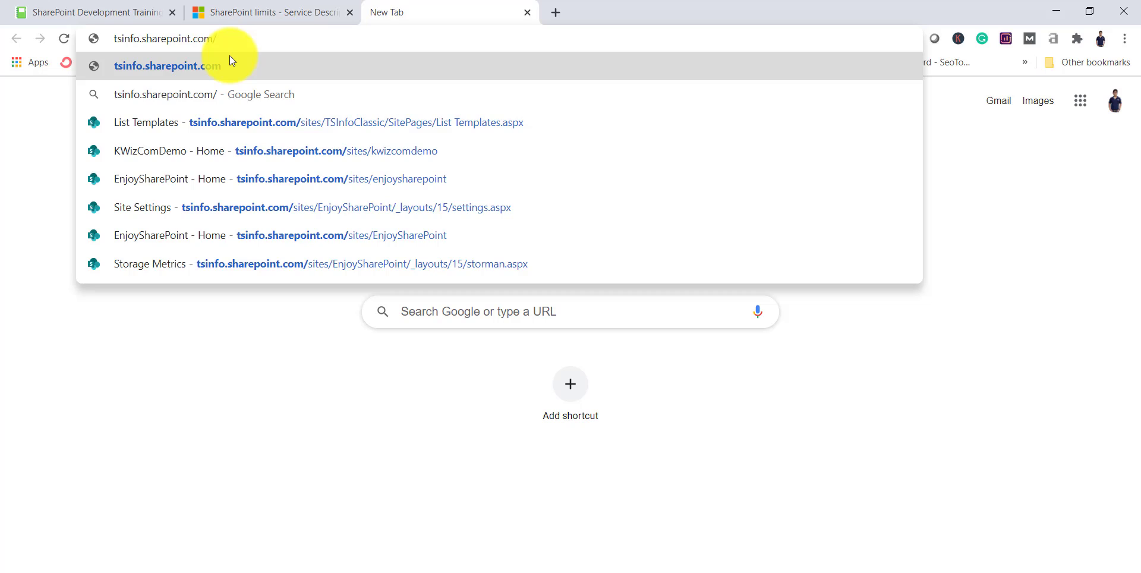
{"action": "type", "text": "-admin"}
{"action": "key", "text": "Return"}
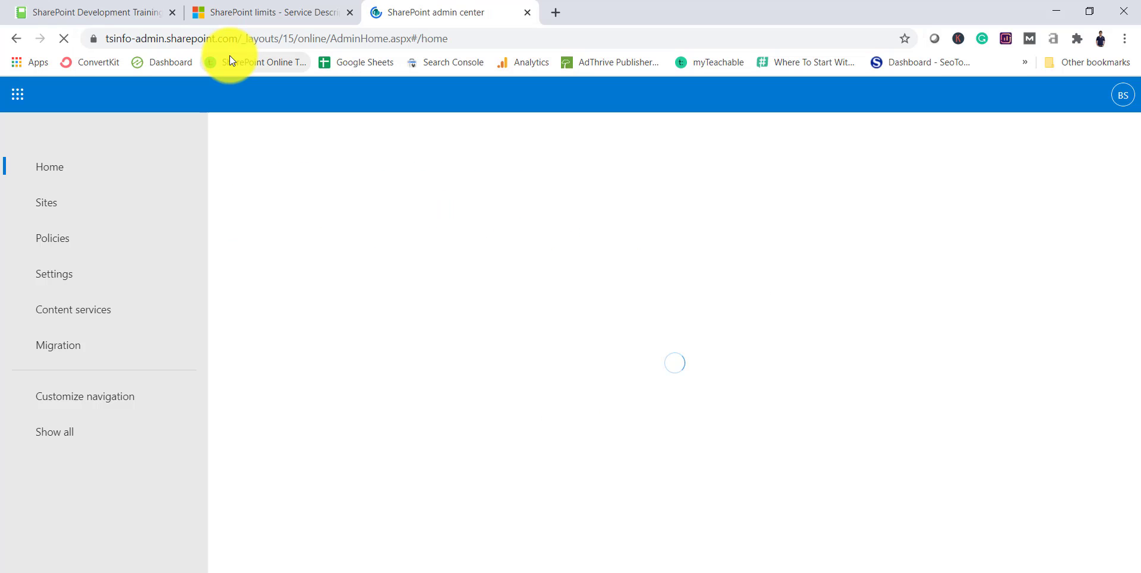
Step: Display the list of active sites and check how much of the organization's total storage is used
{"action": "left_click", "coordinate": [127, 213]}
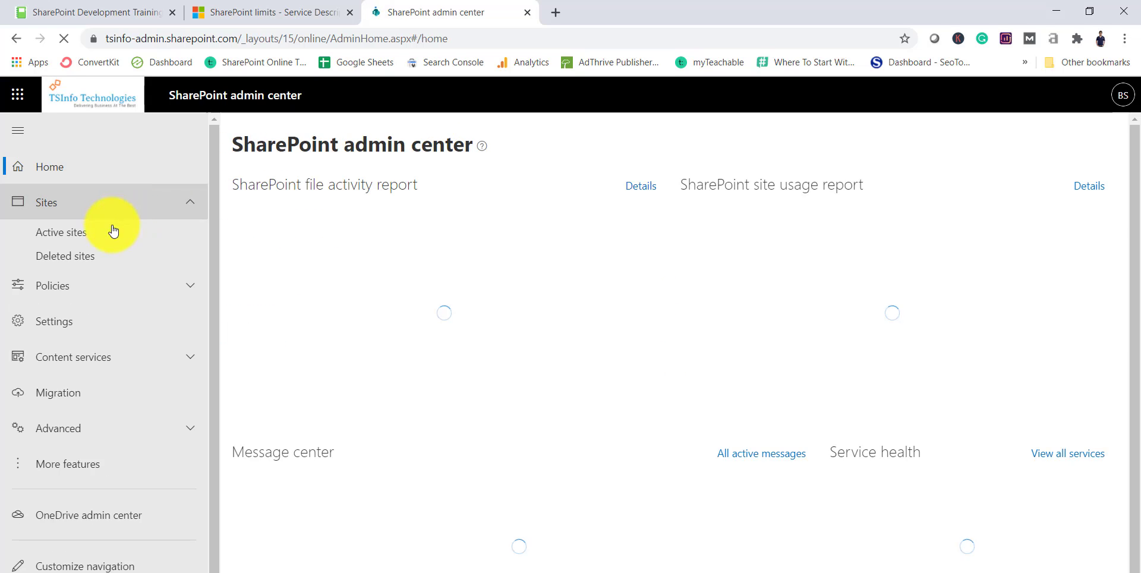
{"action": "left_click", "coordinate": [113, 231]}
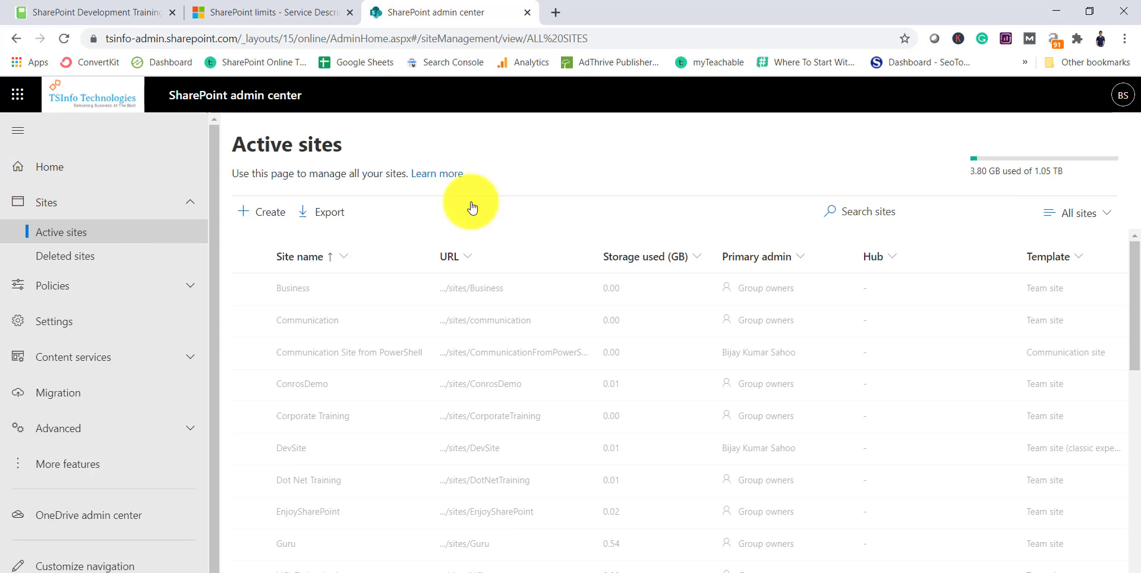
{"action": "left_click_drag", "start_coordinate": [969, 171], "coordinate": [1063, 173]}
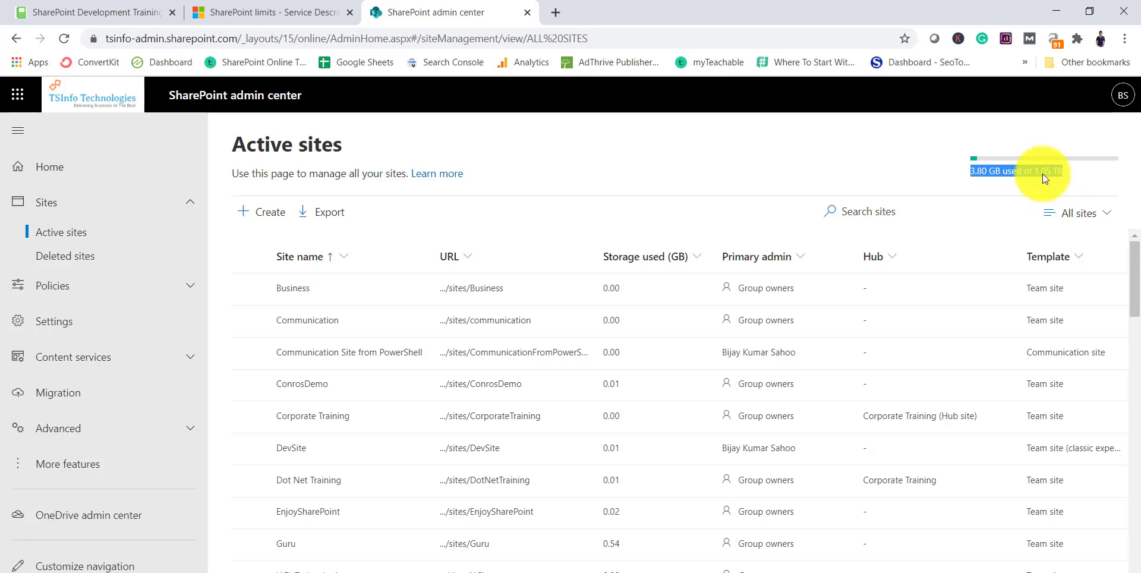
{"action": "left_click", "coordinate": [993, 172]}
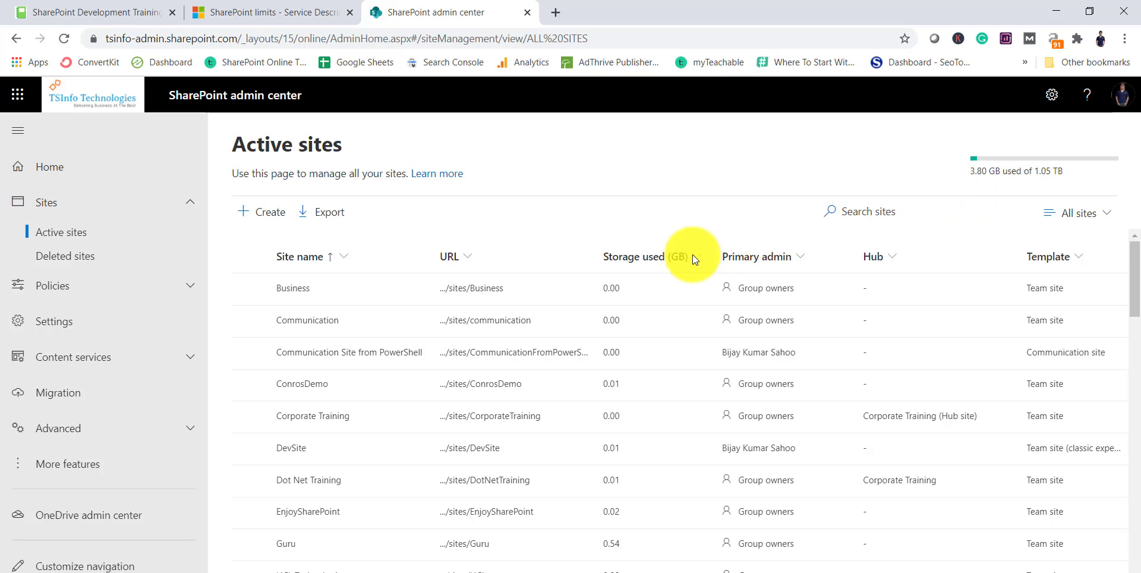
Step: Open the Business site from the active sites list and go through its site information to the Storage Metrics page
{"action": "left_click", "coordinate": [452, 292]}
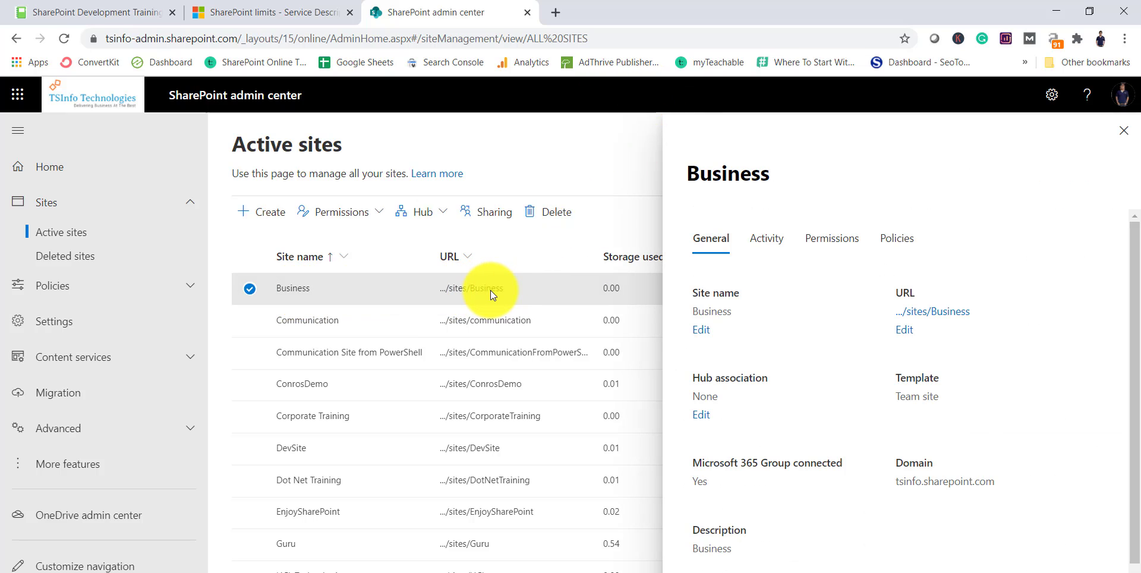
{"action": "left_click", "coordinate": [906, 310]}
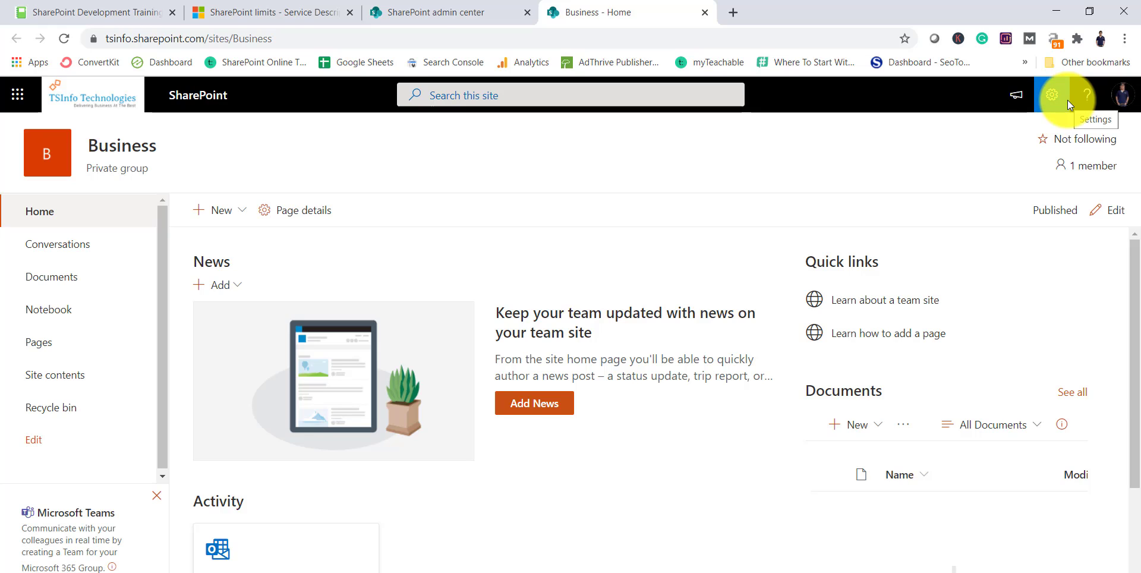
{"action": "left_click", "coordinate": [1053, 101]}
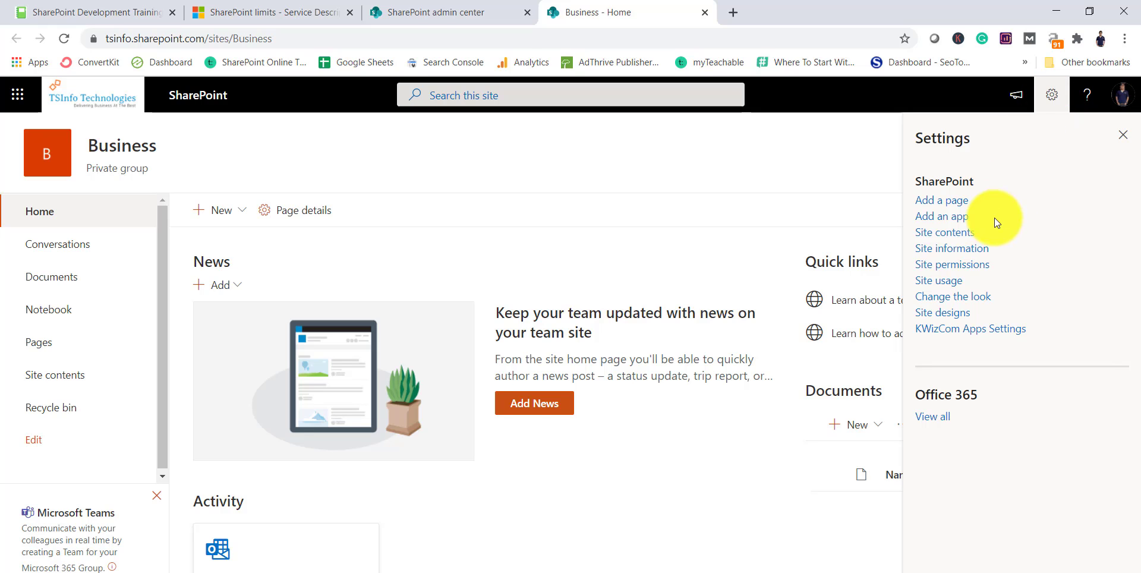
{"action": "left_click", "coordinate": [952, 249]}
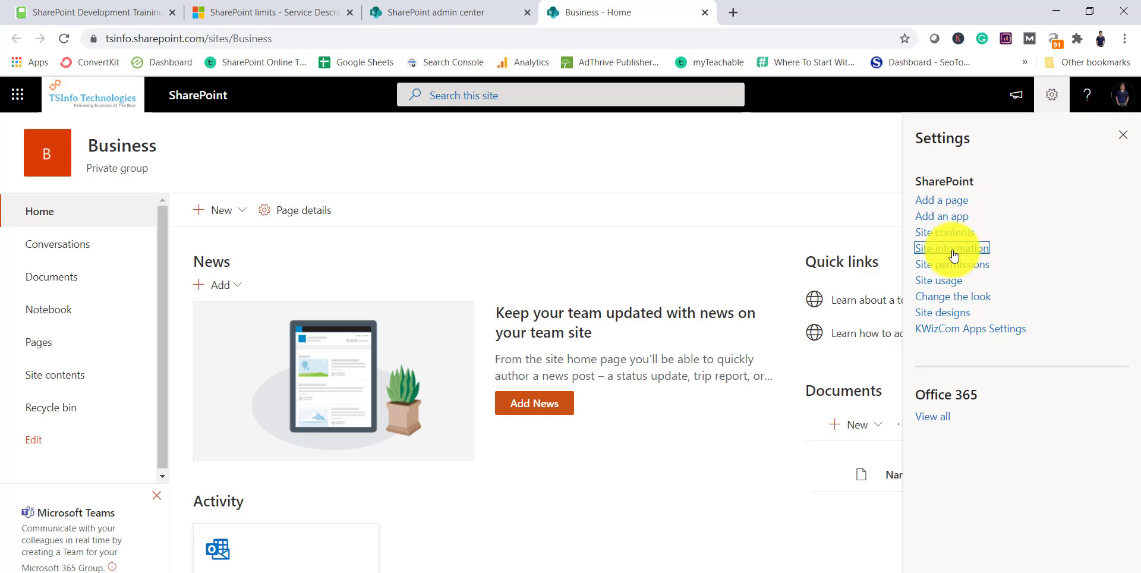
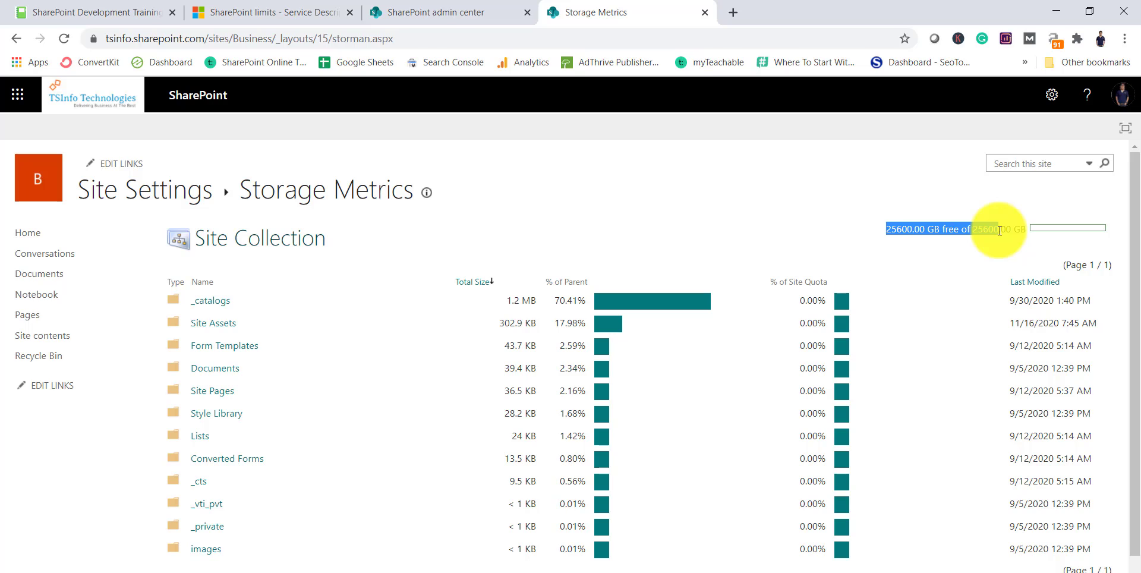
Step: Examine the free and total storage of the Business site collection on the Storage Metrics page
{"action": "left_click", "coordinate": [921, 229]}
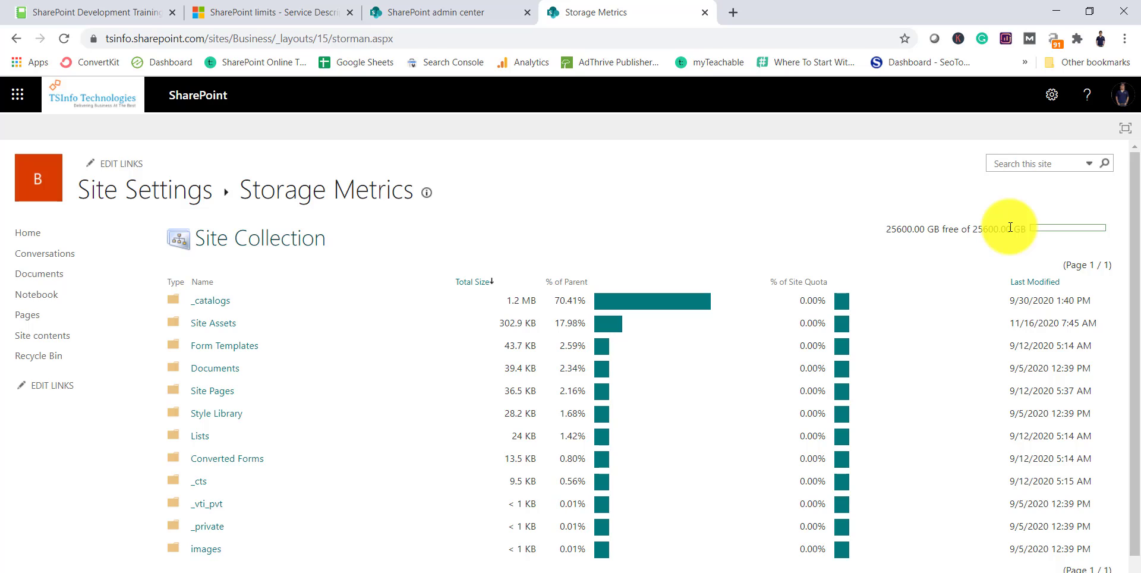
{"action": "left_click_drag", "start_coordinate": [973, 230], "coordinate": [1010, 231]}
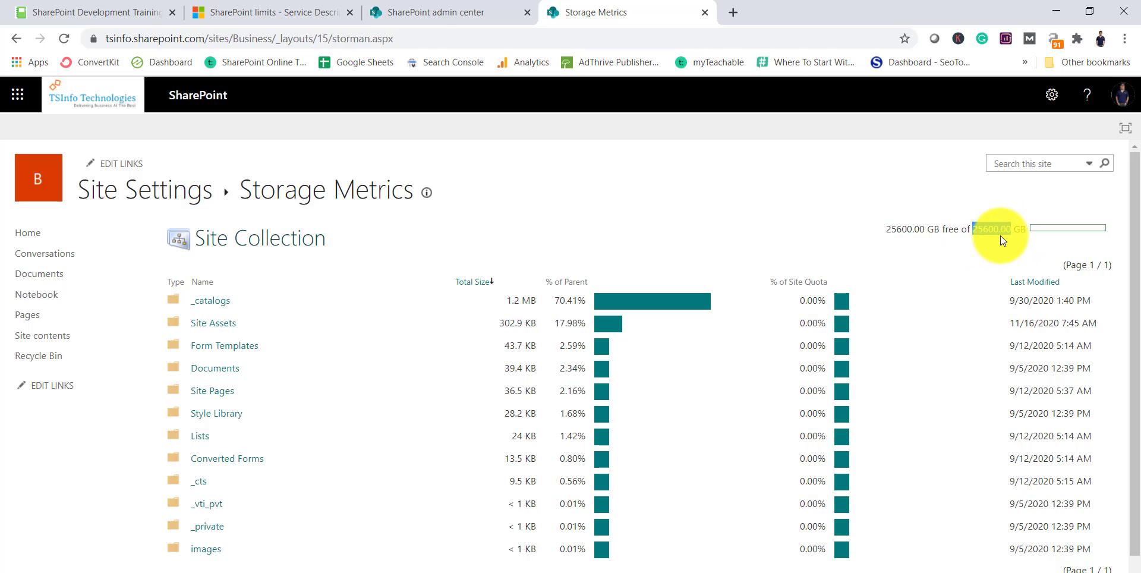
{"action": "left_click_drag", "start_coordinate": [886, 229], "coordinate": [971, 233]}
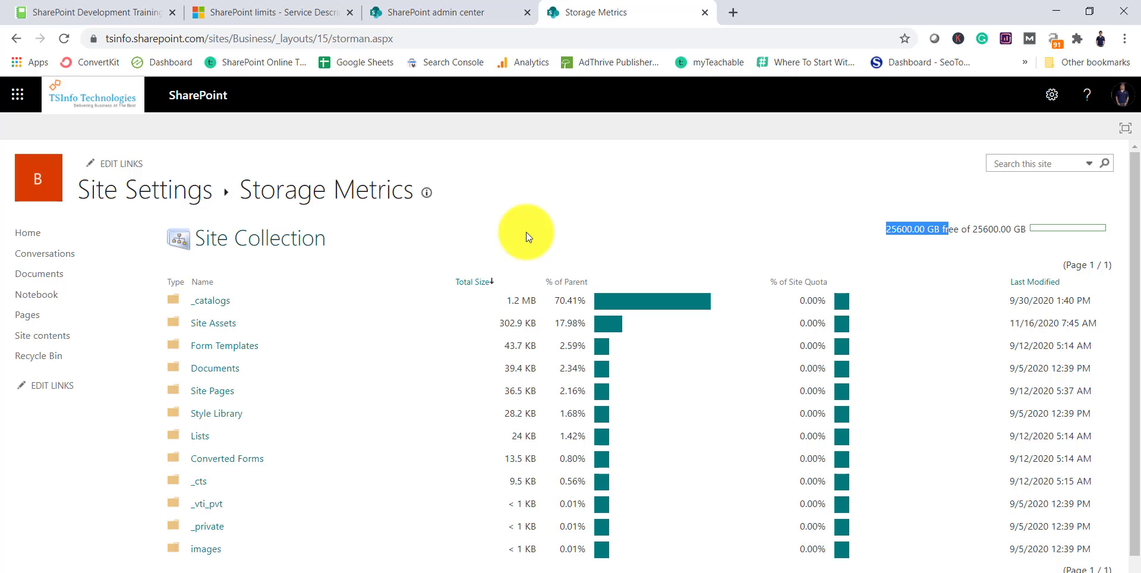
{"action": "left_click", "coordinate": [972, 231]}
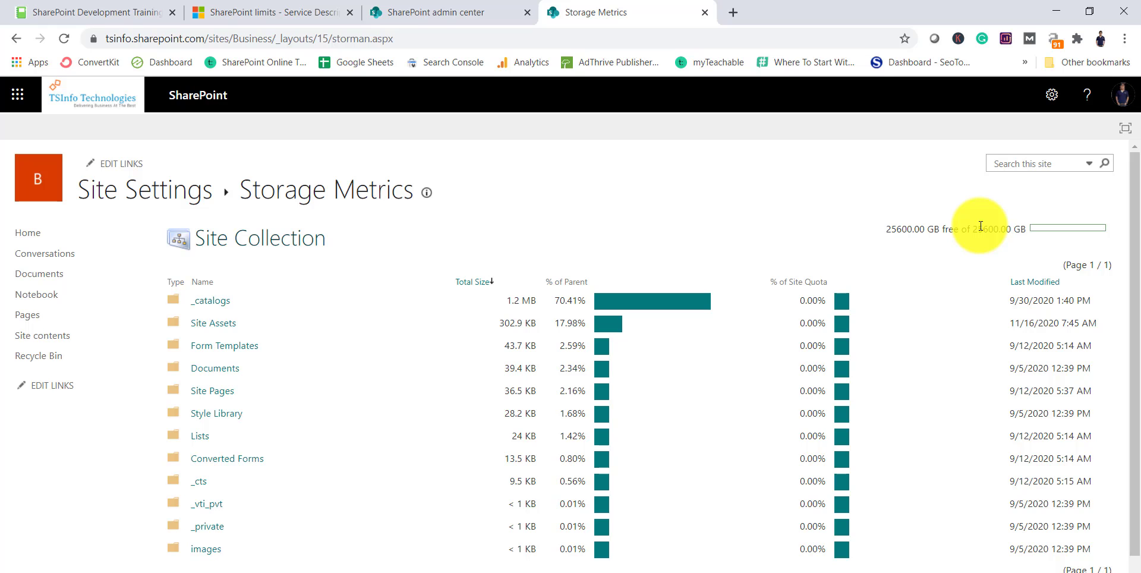
Step: Back in the SharePoint admin center, set the site storage limits to Manual and save the setting
{"action": "left_click", "coordinate": [482, 23]}
{"action": "left_click", "coordinate": [1125, 141]}
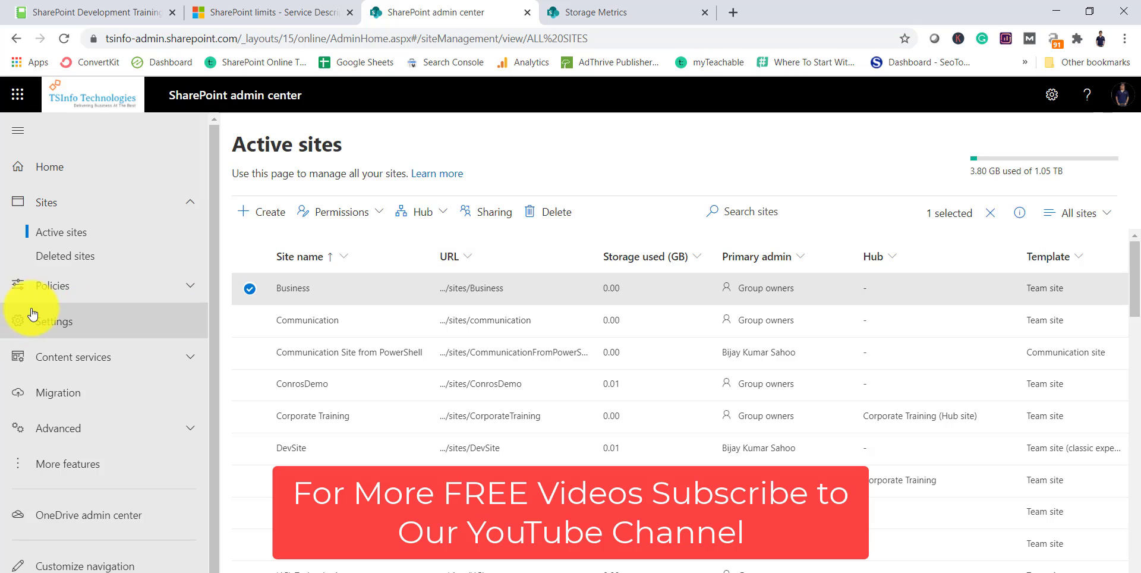
{"action": "left_click", "coordinate": [59, 329]}
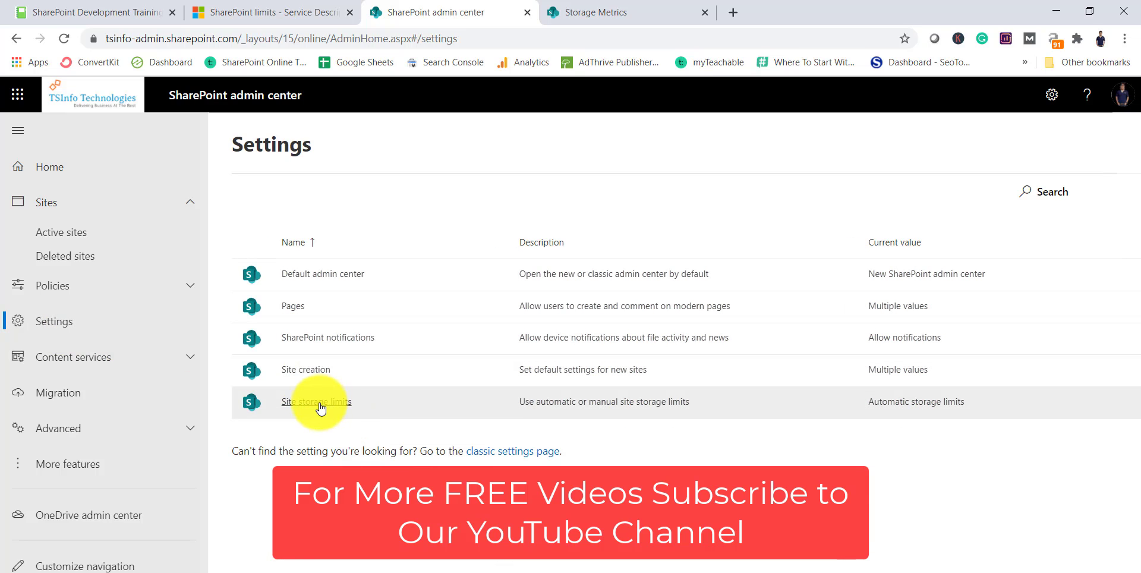
{"action": "left_click", "coordinate": [320, 404]}
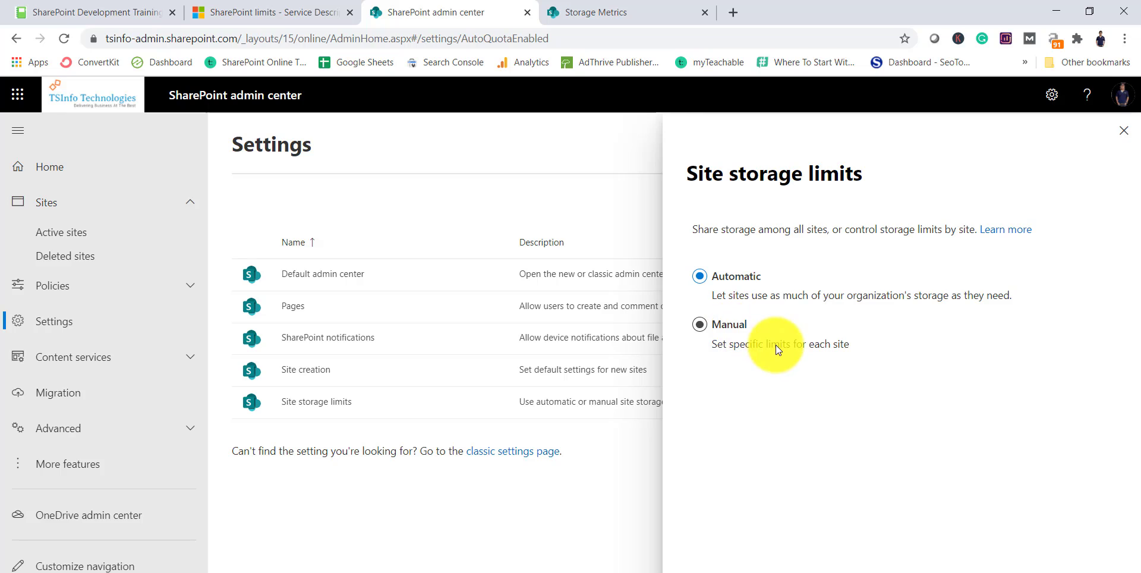
{"action": "left_click", "coordinate": [701, 328]}
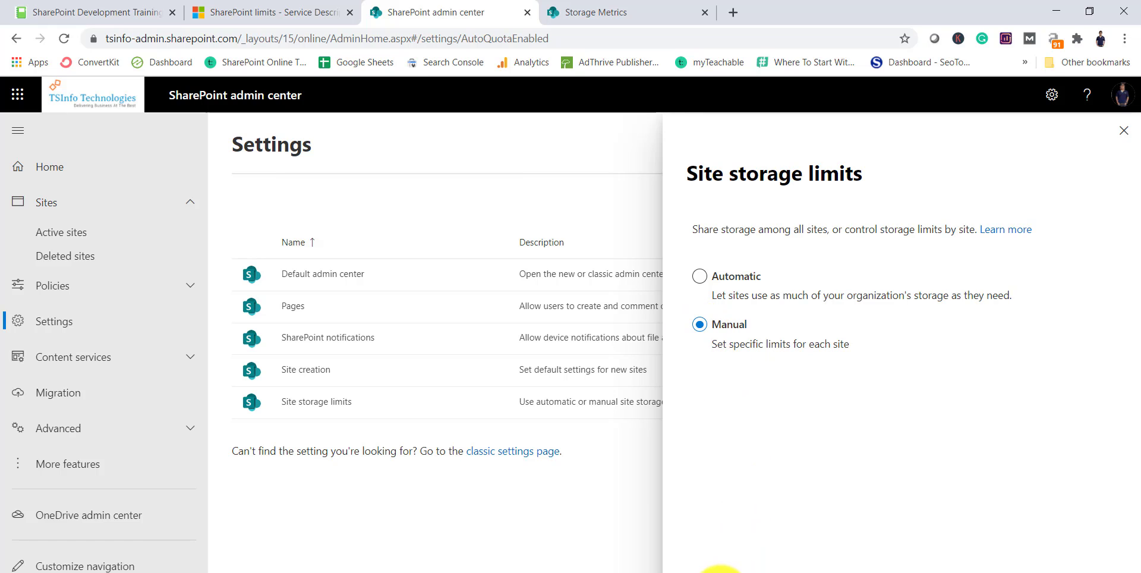
{"action": "left_click", "coordinate": [719, 570]}
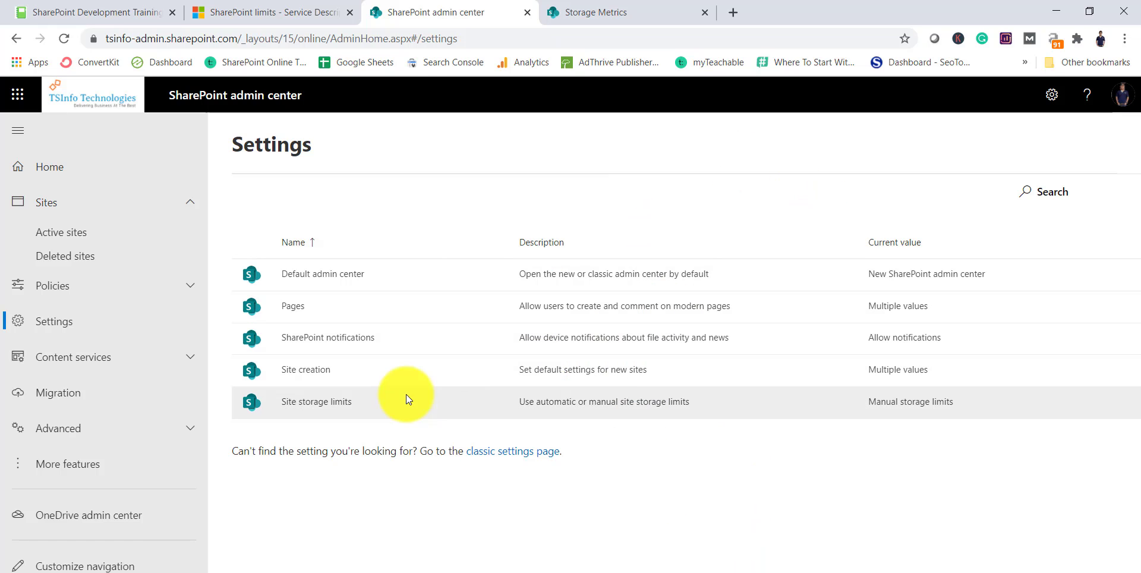
Step: Recheck the saved site storage limits option and return to the list of active sites
{"action": "left_click", "coordinate": [336, 402]}
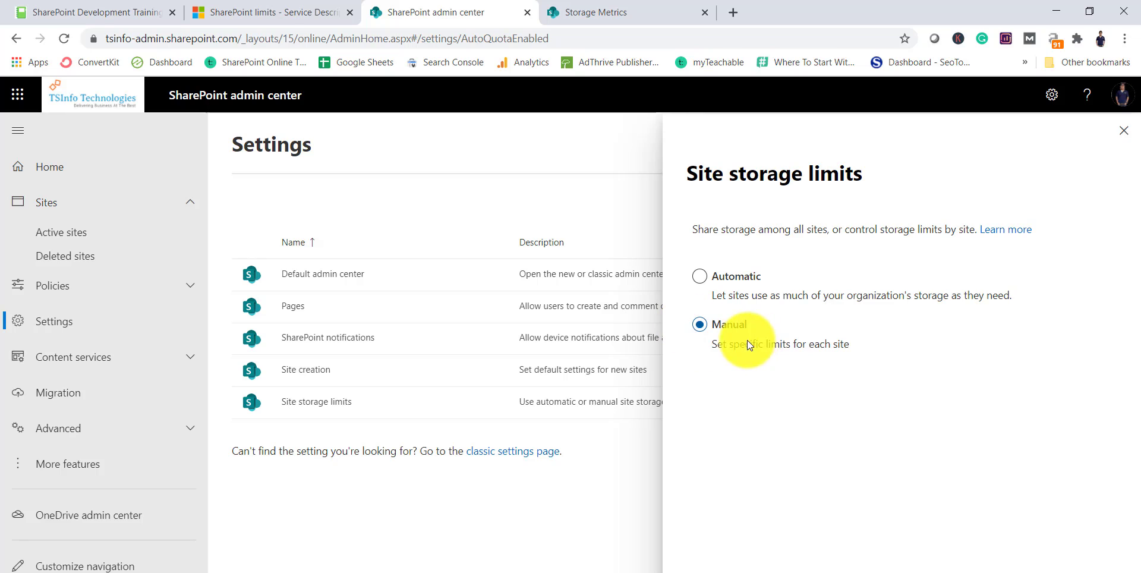
{"action": "left_click", "coordinate": [766, 569]}
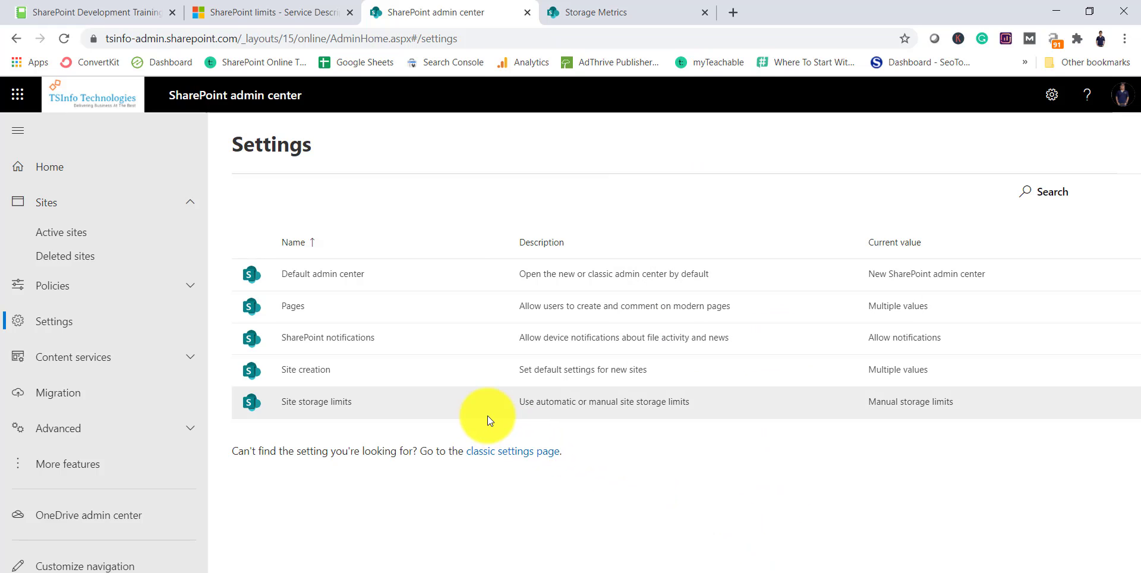
{"action": "left_click", "coordinate": [91, 238]}
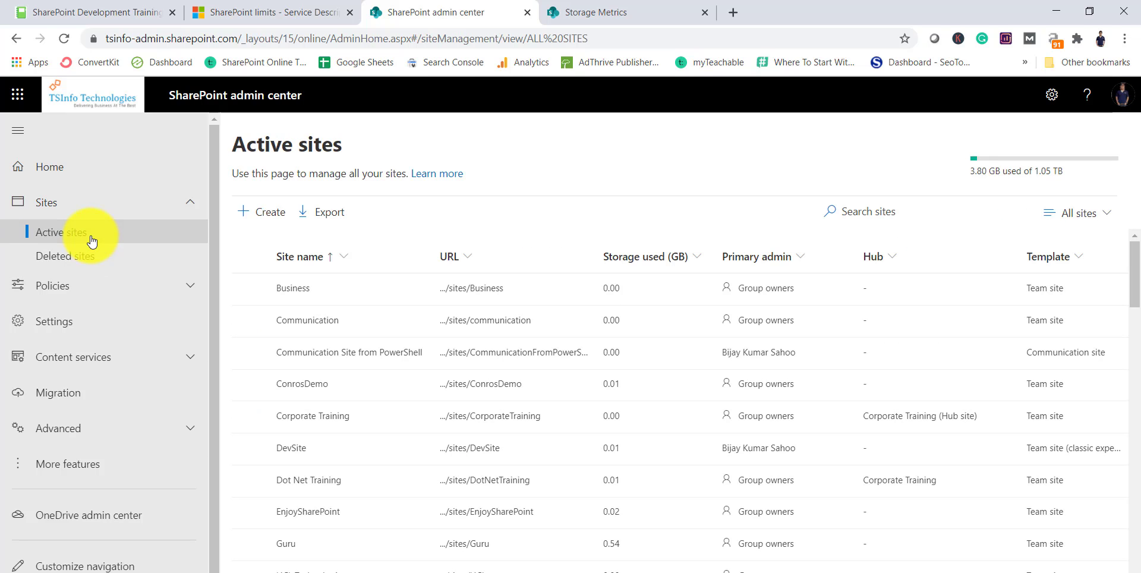
Step: Set the maximum storage for the Business site to 5 GB and save the new limit
{"action": "left_click", "coordinate": [248, 290]}
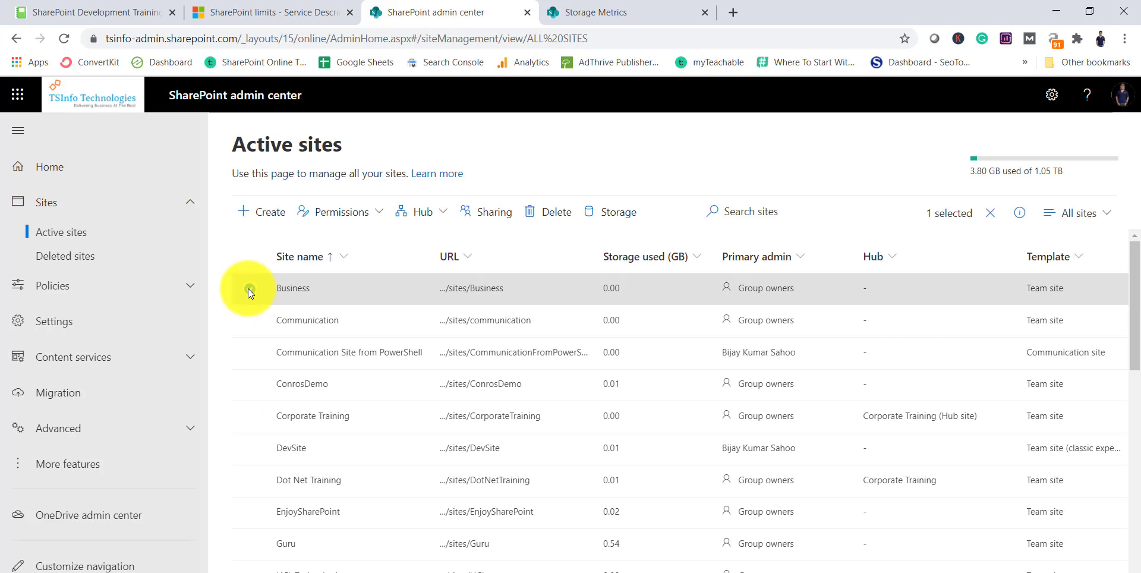
{"action": "left_click", "coordinate": [619, 217]}
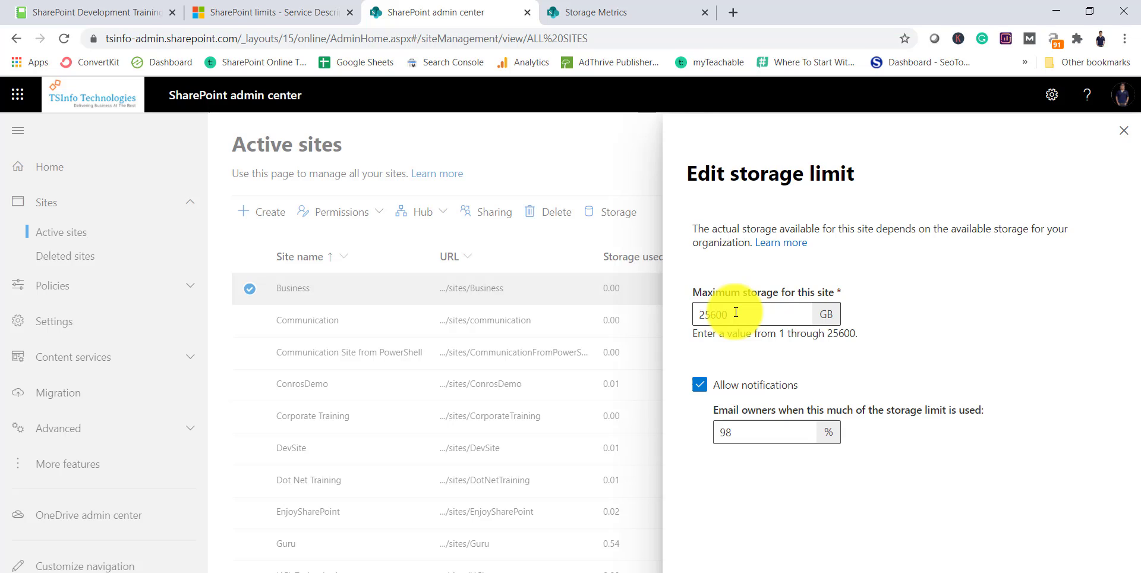
{"action": "left_click_drag", "start_coordinate": [737, 313], "coordinate": [683, 314]}
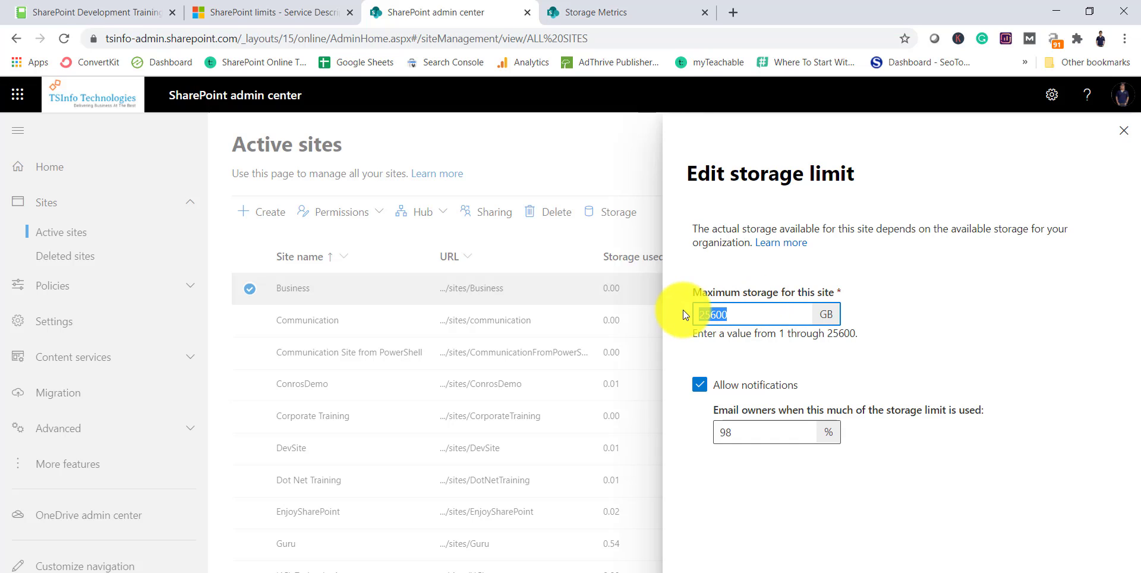
{"action": "type", "text": "5"}
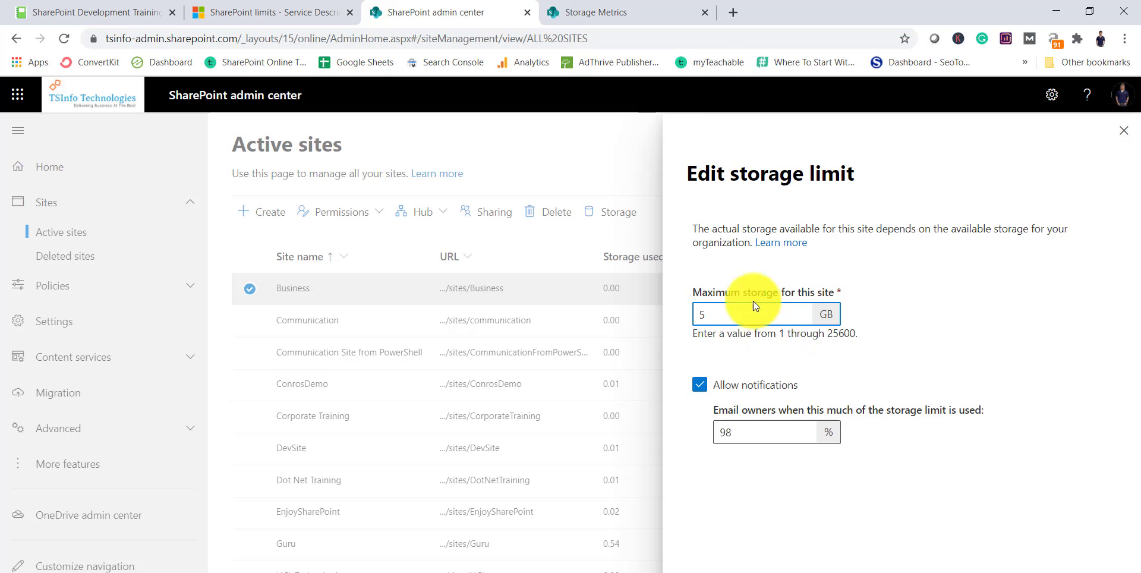
{"action": "left_click", "coordinate": [702, 570]}
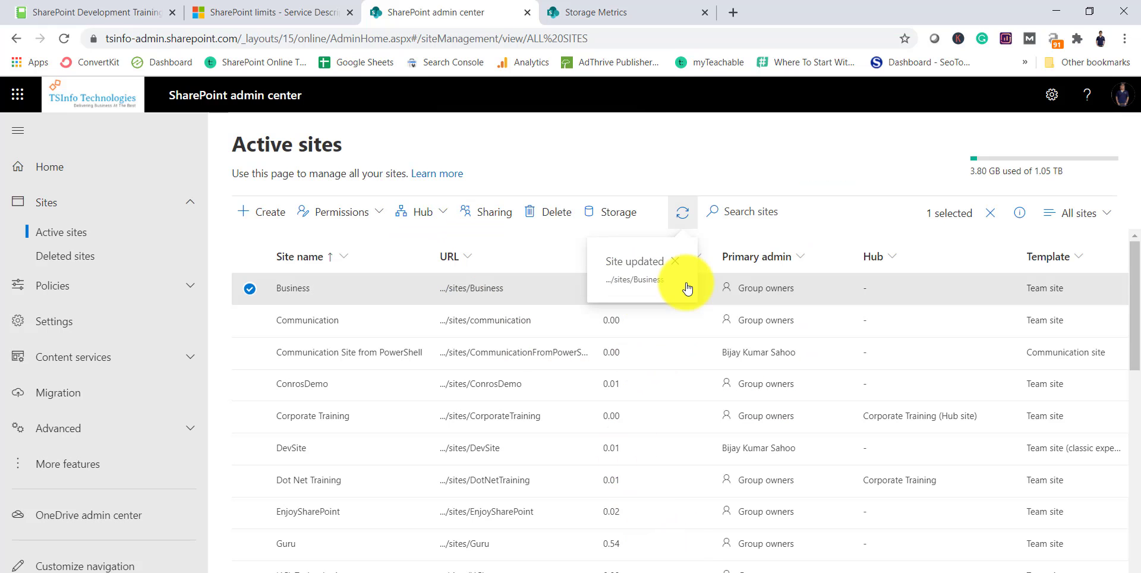
Step: Reload the Business site's Storage Metrics page and check its free and total storage against the new limit
{"action": "left_click", "coordinate": [625, 12]}
{"action": "left_click", "coordinate": [593, 42]}
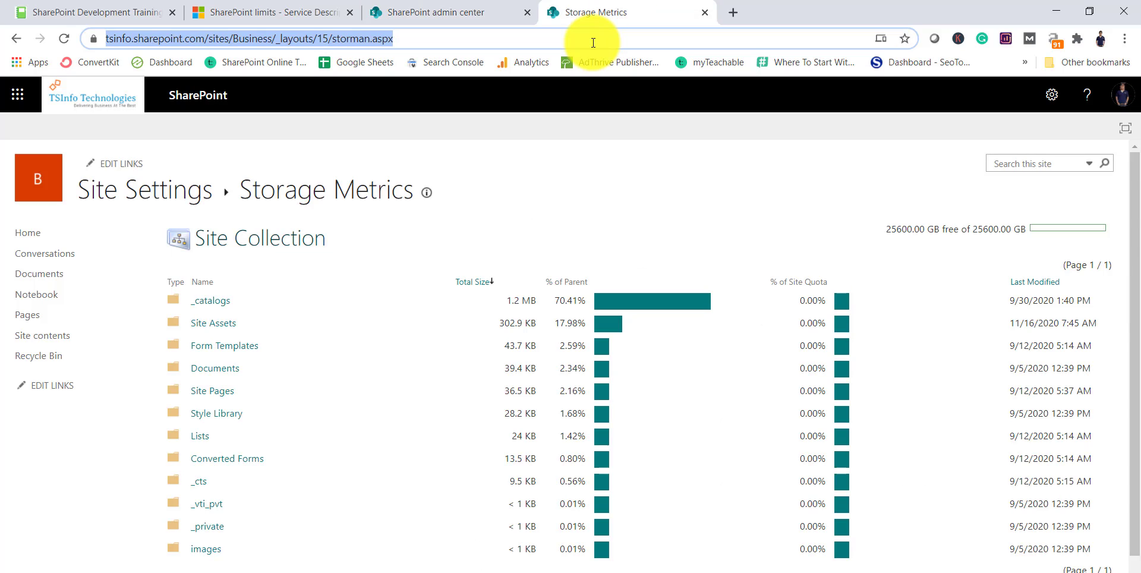
{"action": "key", "text": "Return"}
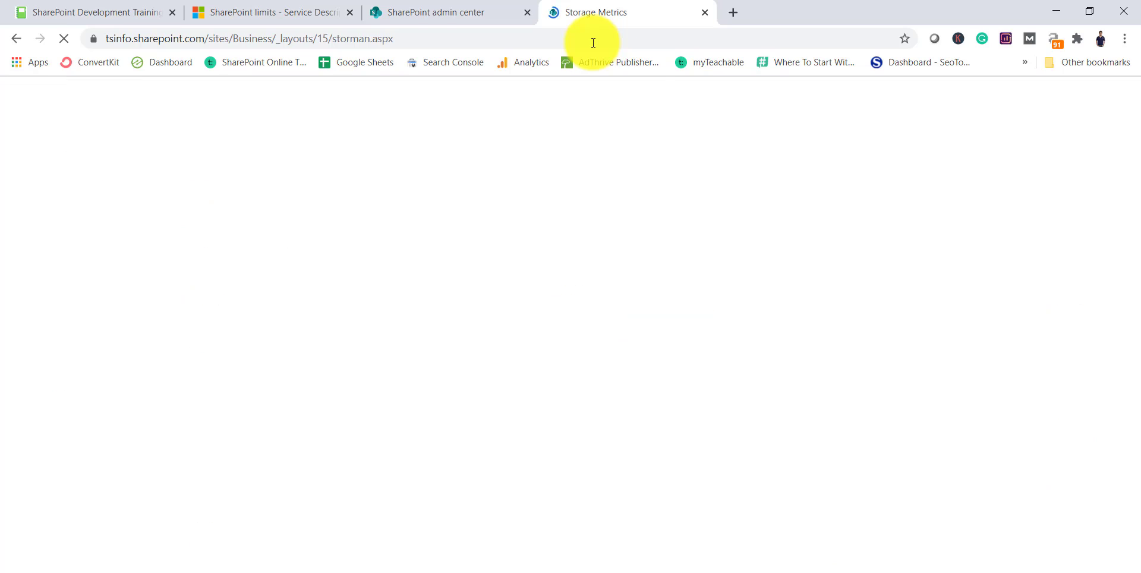
{"action": "left_click_drag", "start_coordinate": [992, 229], "coordinate": [1019, 229]}
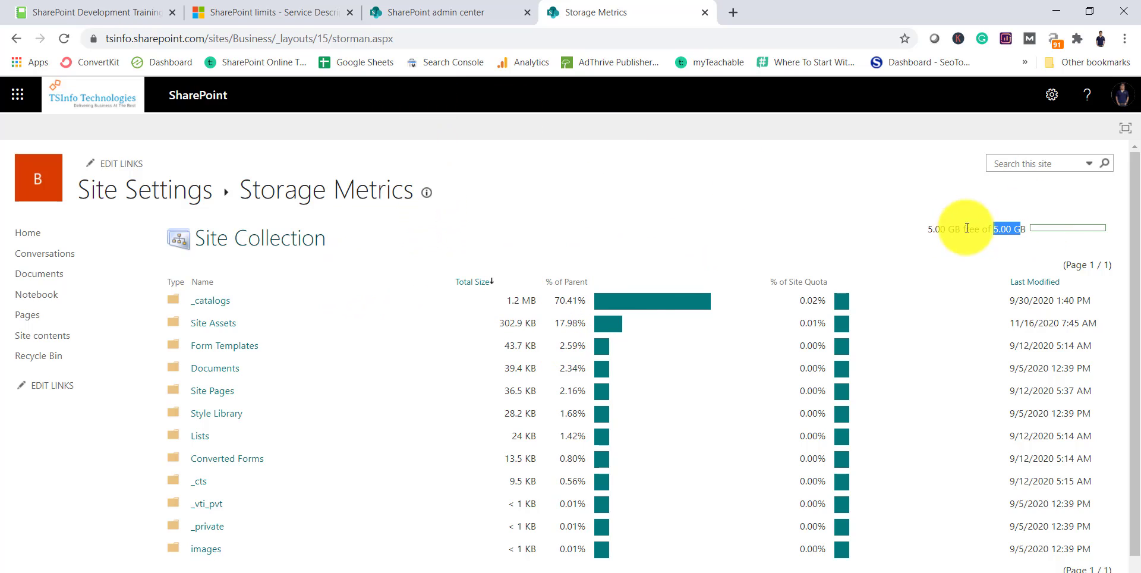
{"action": "left_click", "coordinate": [1023, 236]}
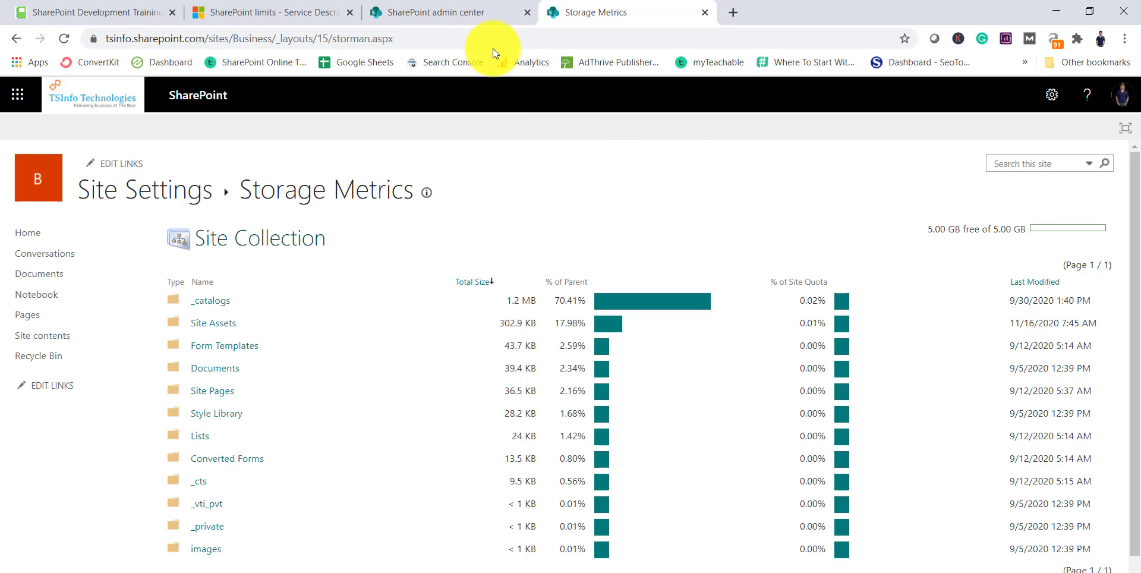
Step: Back in the SharePoint admin center, try a 10 GB storage limit in a new team site's advanced settings, then discard the form
{"action": "left_click", "coordinate": [460, 15]}
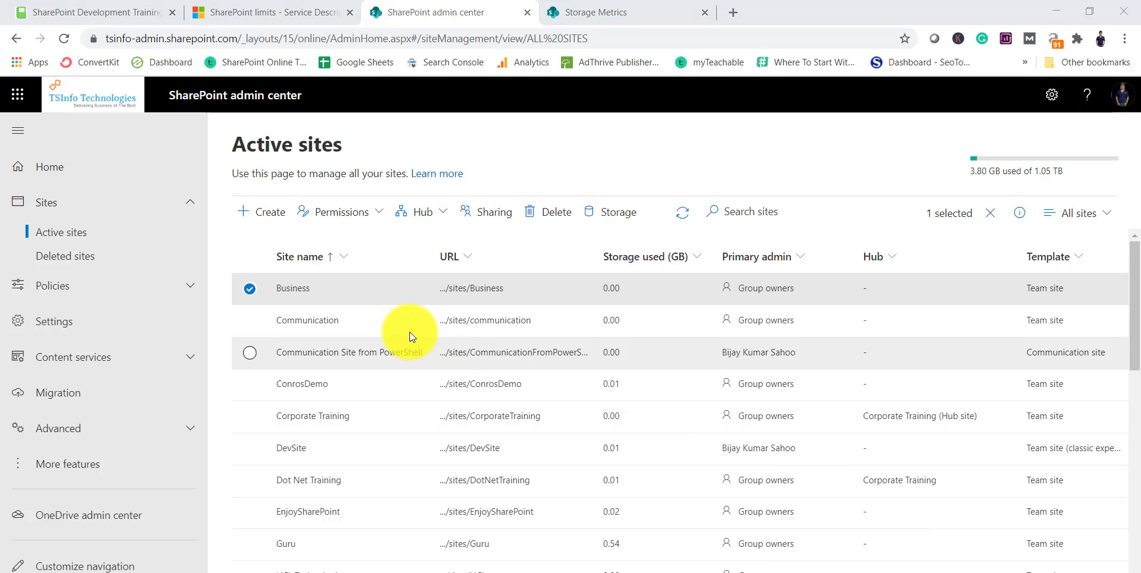
{"action": "left_click", "coordinate": [261, 221]}
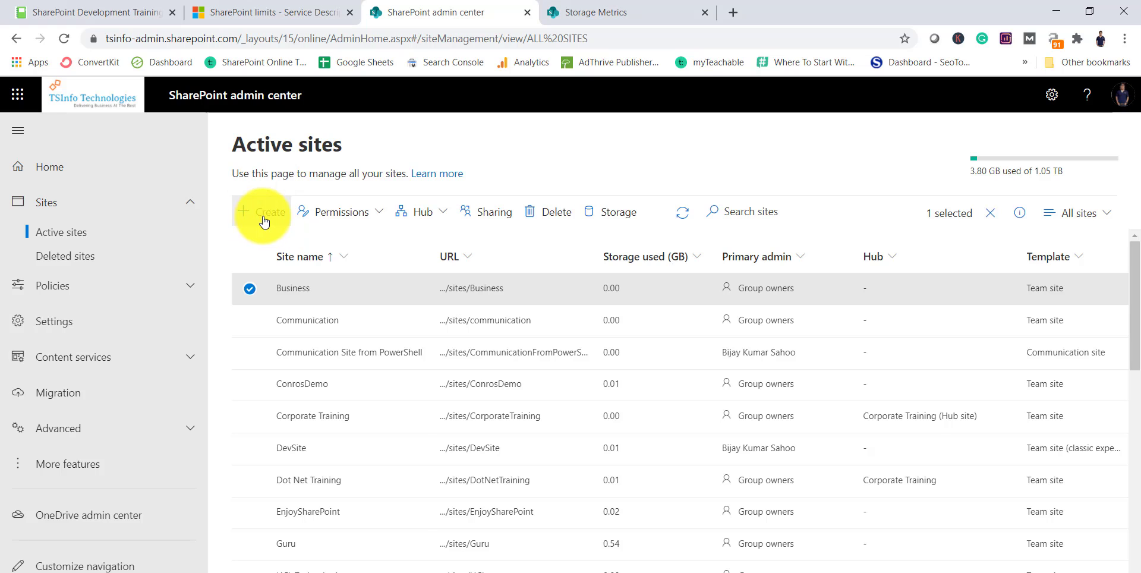
{"action": "left_click", "coordinate": [675, 226]}
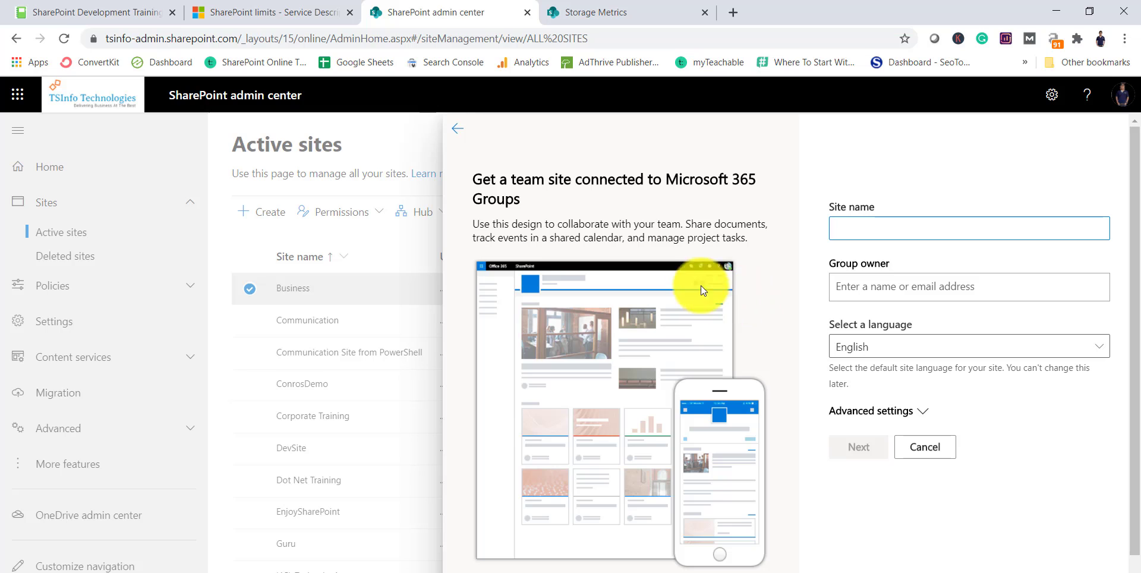
{"action": "left_click", "coordinate": [919, 413]}
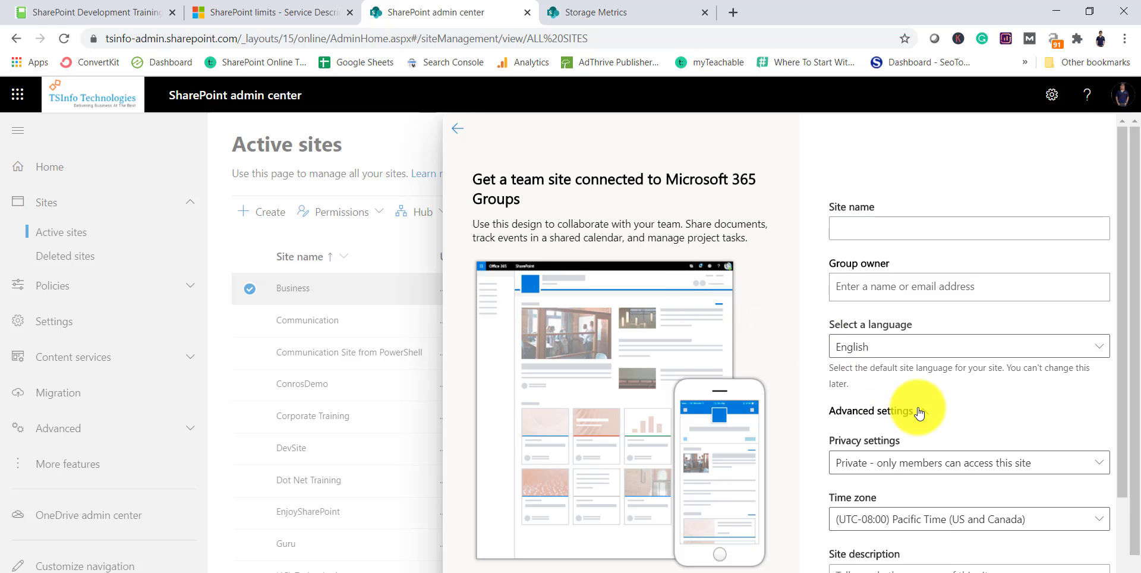
{"action": "scroll", "coordinate": [919, 413], "scroll_direction": "down", "scroll_amount": 3}
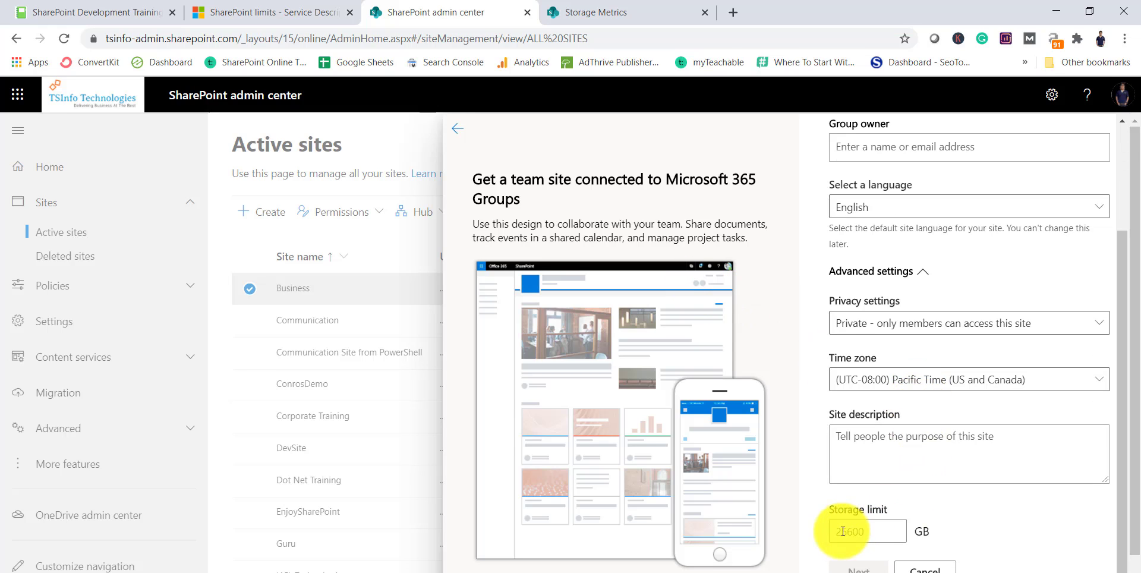
{"action": "double_click", "coordinate": [879, 531]}
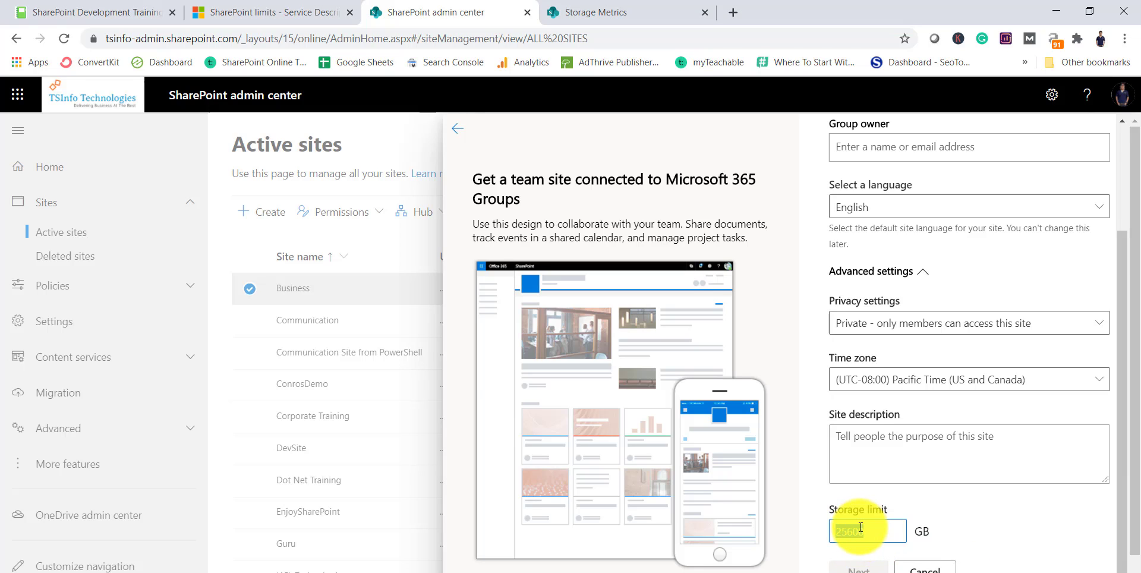
{"action": "type", "text": "10"}
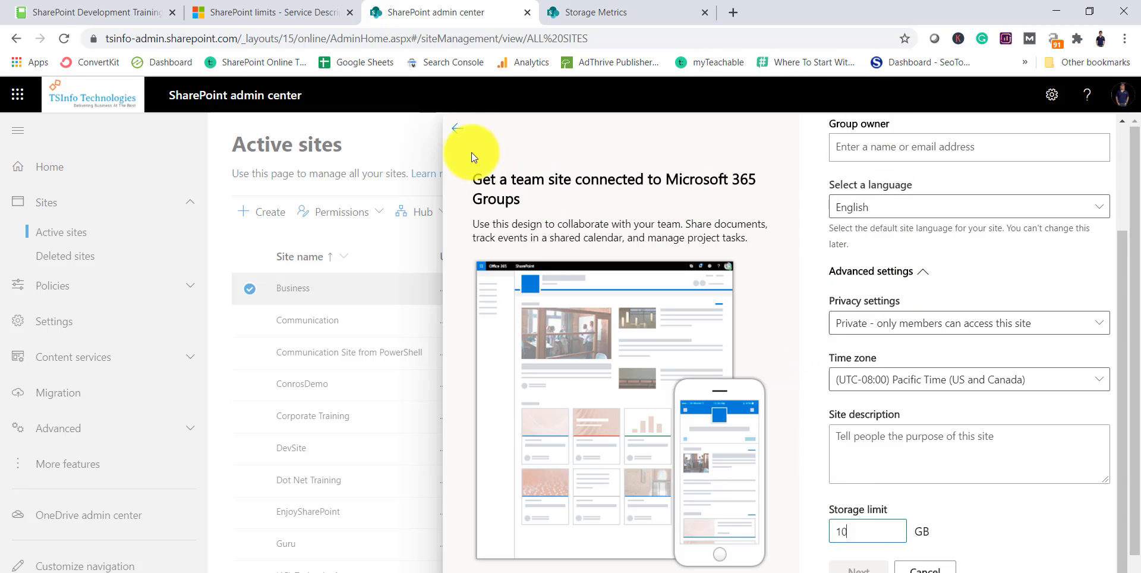
{"action": "left_click", "coordinate": [456, 128]}
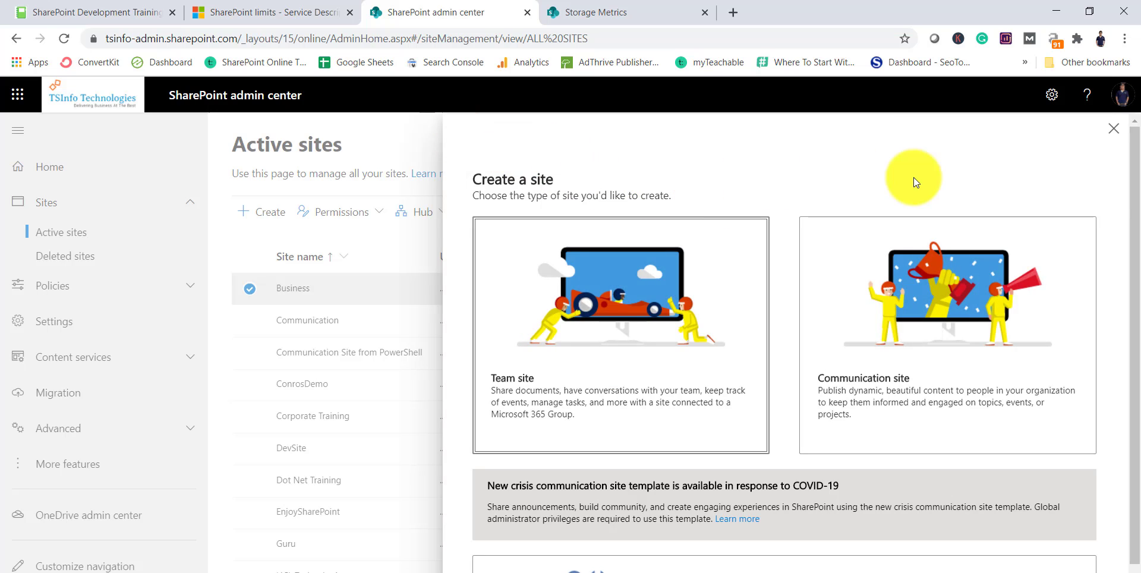
{"action": "left_click", "coordinate": [1113, 128]}
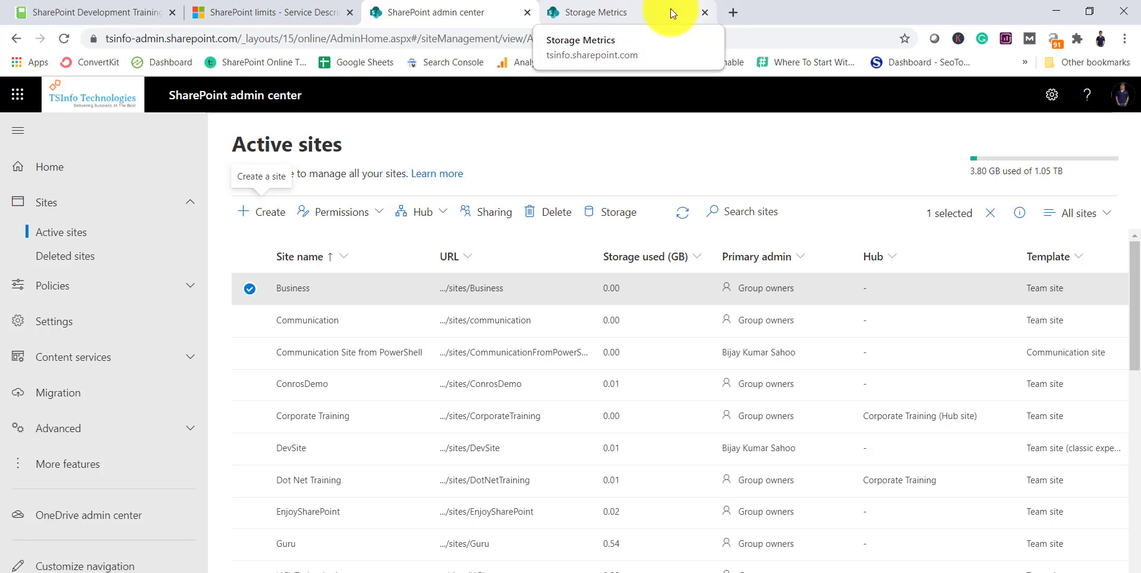
Step: Open the Microsoft 365 admin center in a new browser tab and go to the Purchase services page under Billing
{"action": "left_click", "coordinate": [730, 12]}
{"action": "type", "text": "a"}
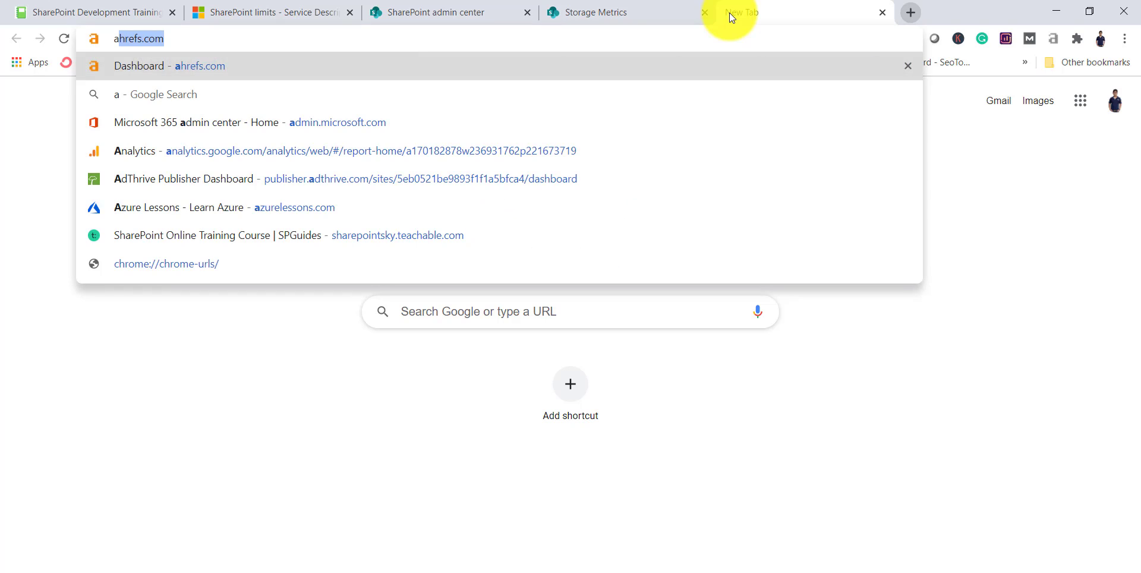
{"action": "type", "text": "d"}
{"action": "key", "text": "Return"}
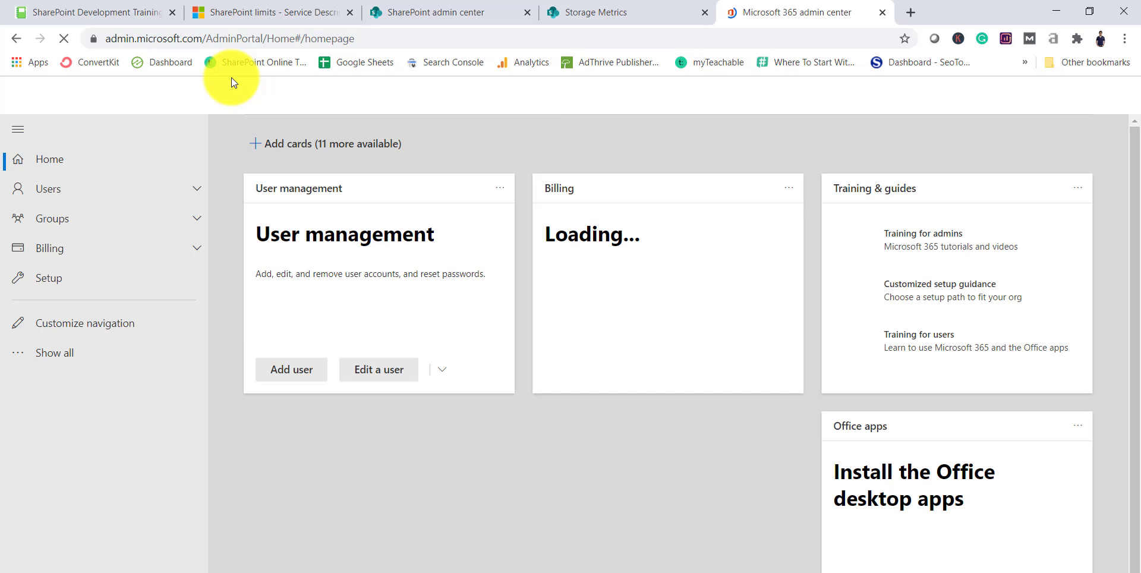
{"action": "left_click", "coordinate": [83, 252]}
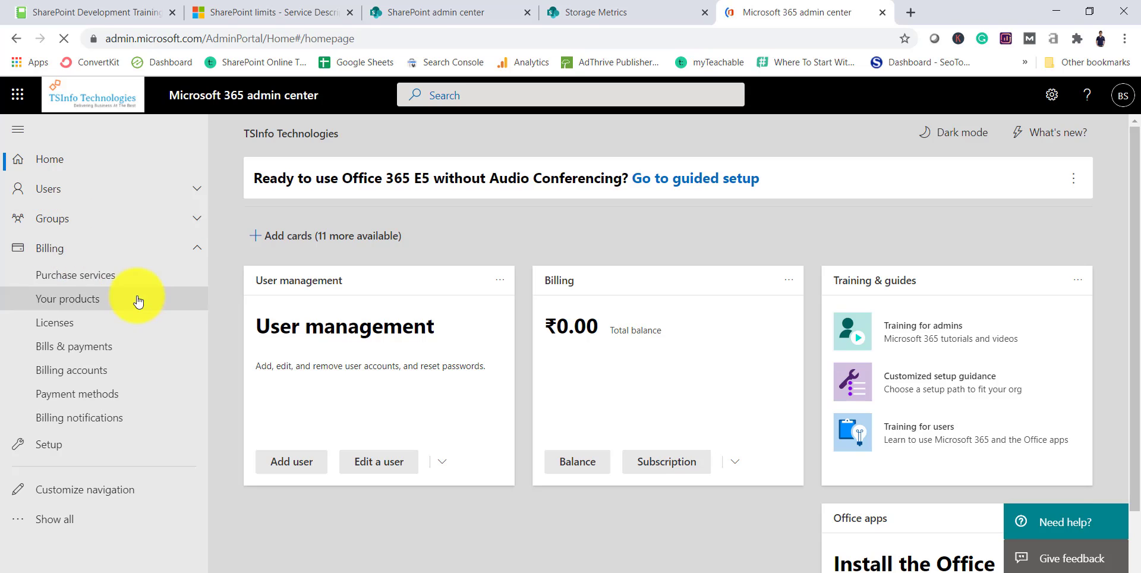
{"action": "left_click", "coordinate": [90, 283]}
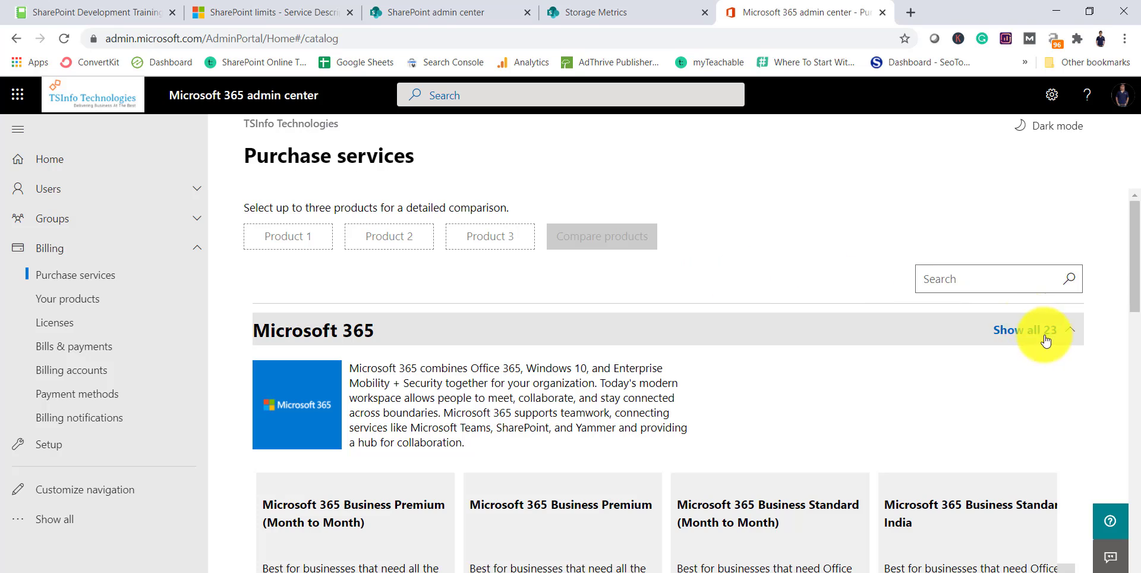
Step: Collapse the Microsoft 365, Office 365 and Business apps product groups and open the Add-ons category
{"action": "left_click", "coordinate": [1070, 333]}
{"action": "left_click", "coordinate": [1067, 387]}
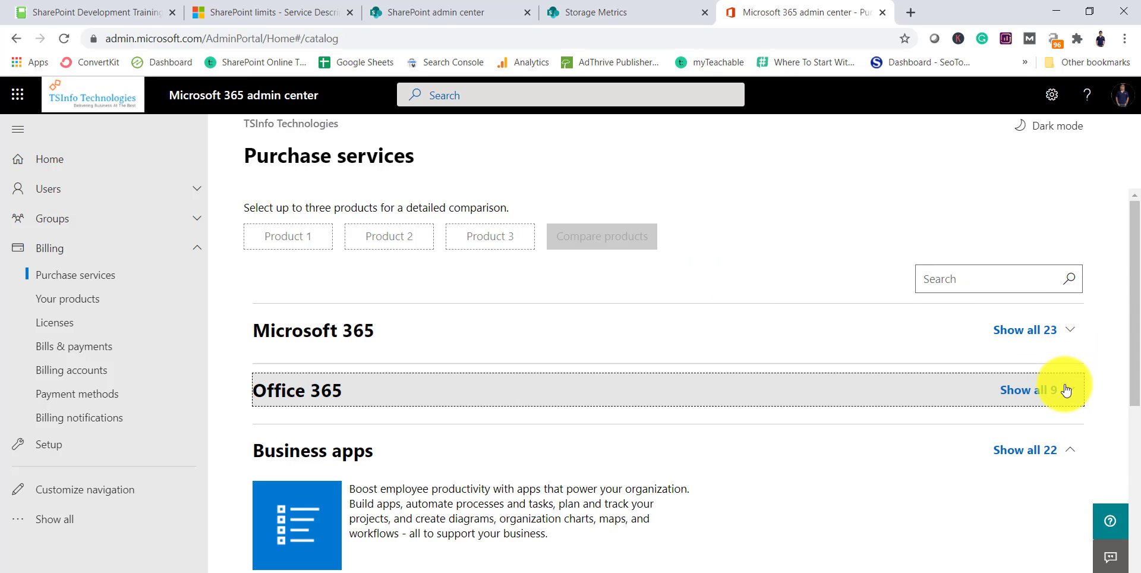
{"action": "scroll", "coordinate": [1068, 351], "scroll_direction": "down", "scroll_amount": 2}
{"action": "left_click", "coordinate": [1066, 302]}
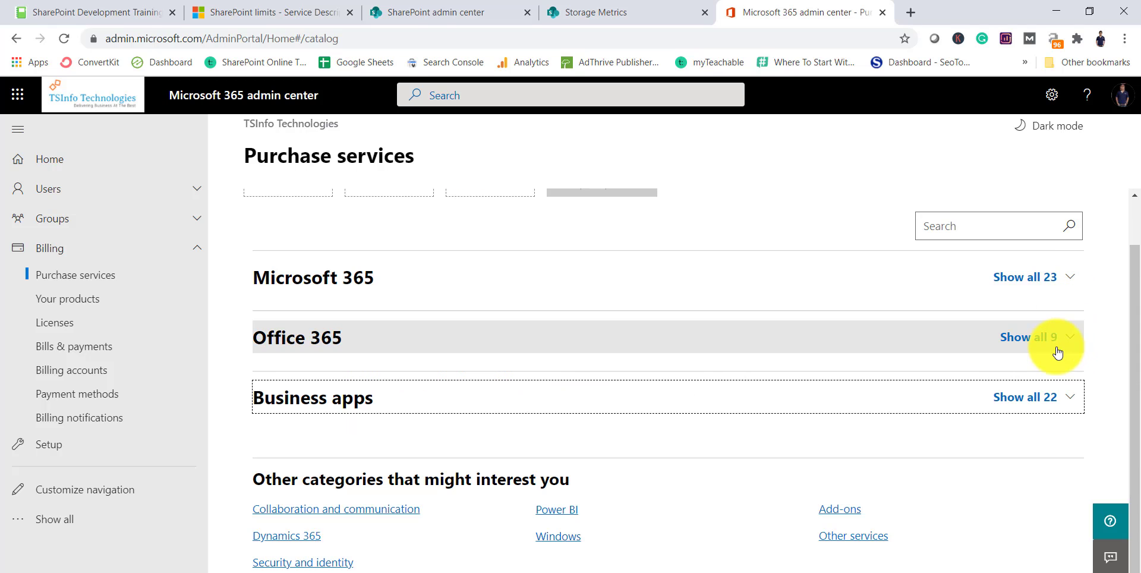
{"action": "left_click", "coordinate": [832, 512]}
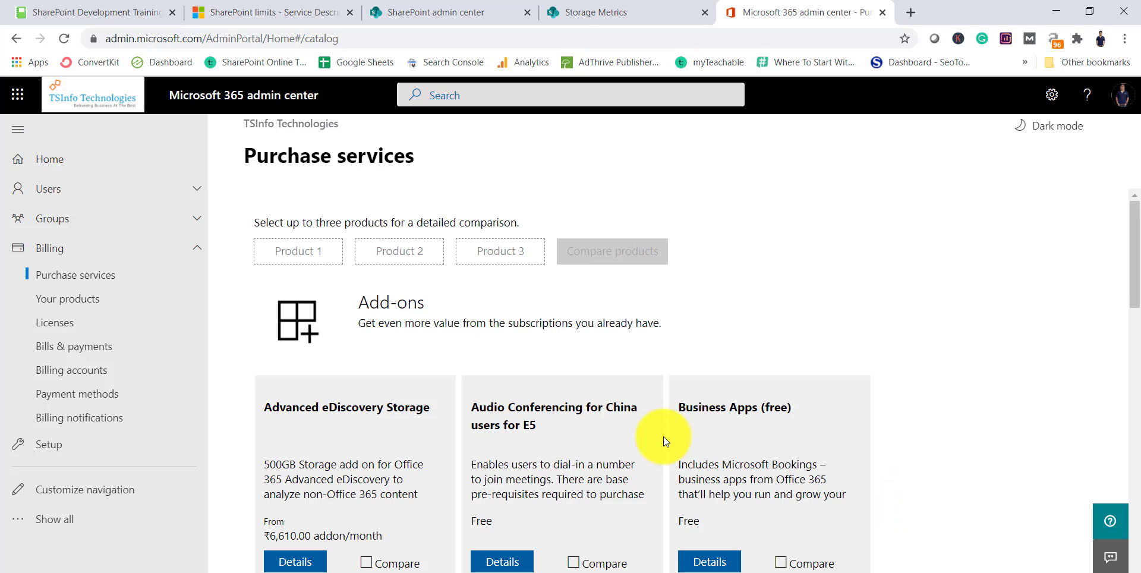
Step: Find the yearly Office 365 Extra File Storage add-on, not the month-to-month one, and view its details
{"action": "scroll", "coordinate": [542, 314], "scroll_direction": "down", "scroll_amount": 5}
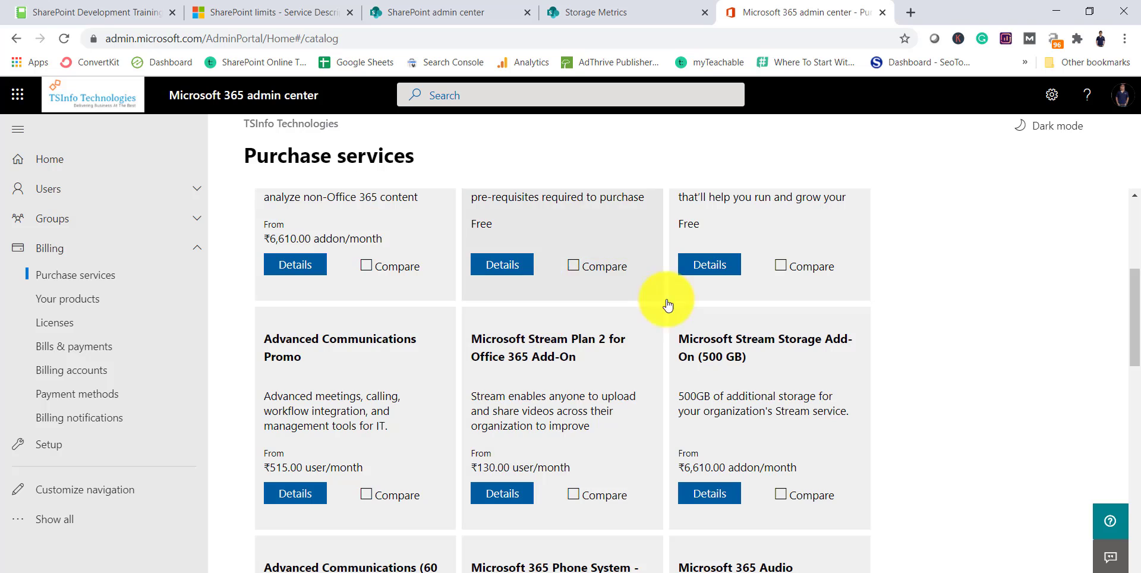
{"action": "scroll", "coordinate": [653, 404], "scroll_direction": "down", "scroll_amount": 8}
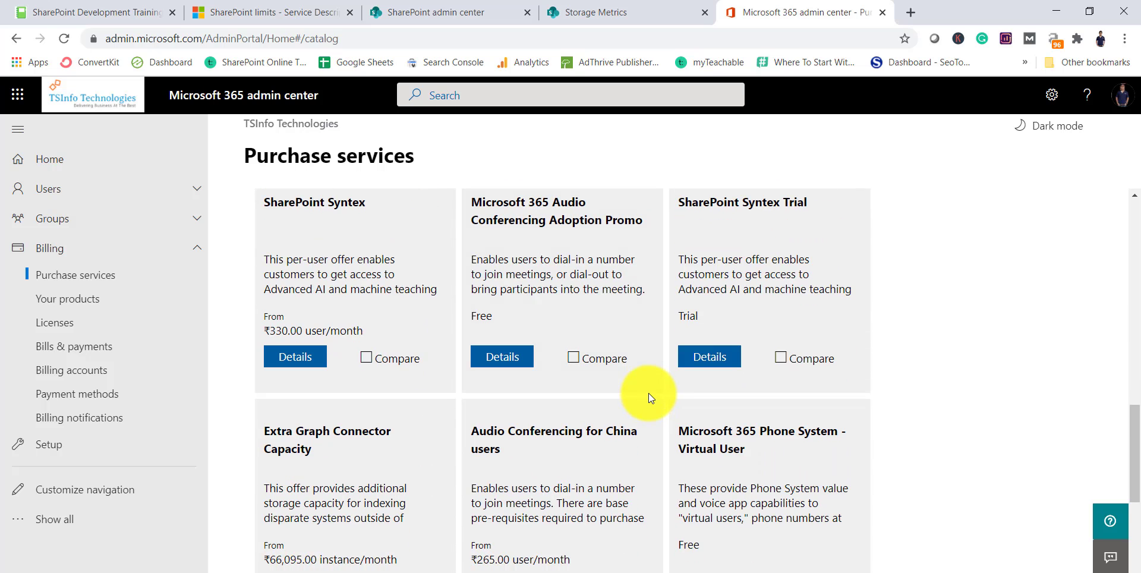
{"action": "scroll", "coordinate": [647, 393], "scroll_direction": "down", "scroll_amount": 3}
{"action": "scroll", "coordinate": [648, 394], "scroll_direction": "down", "scroll_amount": 3}
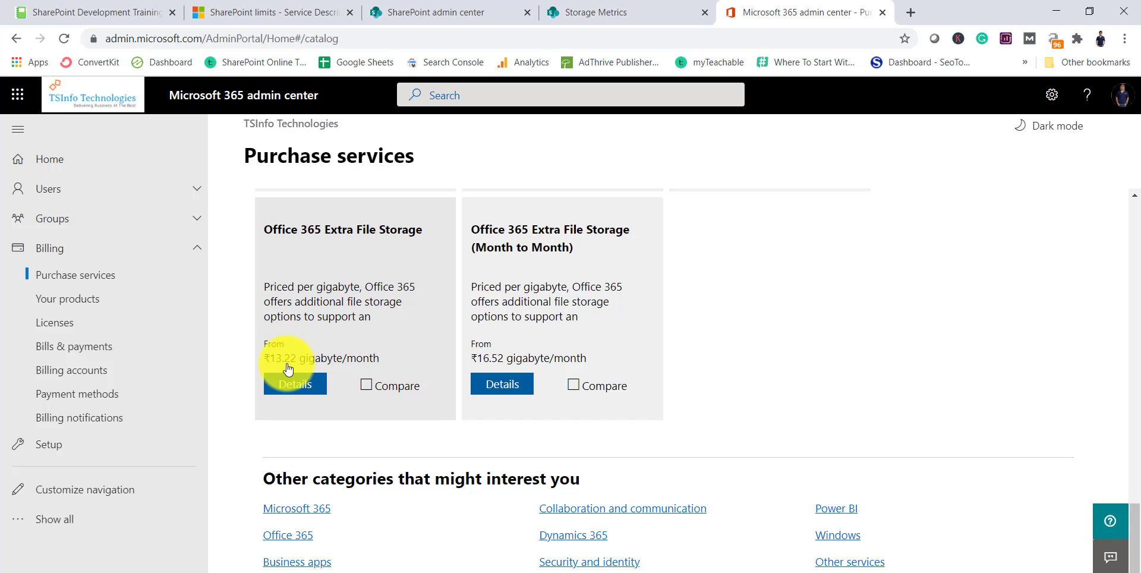
{"action": "left_click", "coordinate": [308, 382]}
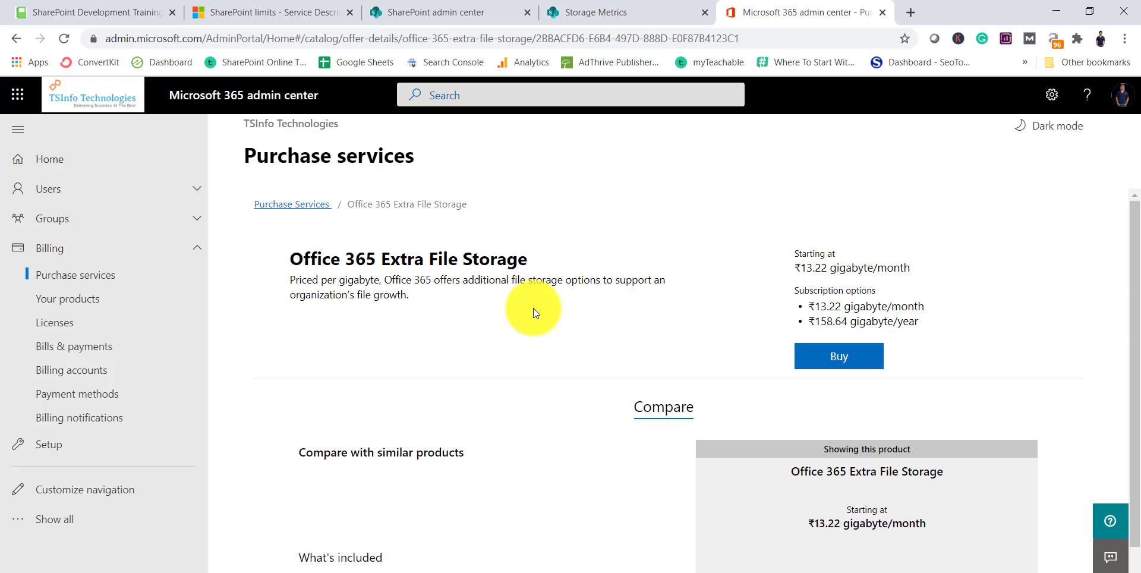
Step: Find and launch Windows PowerShell ISE
{"action": "key", "text": "super"}
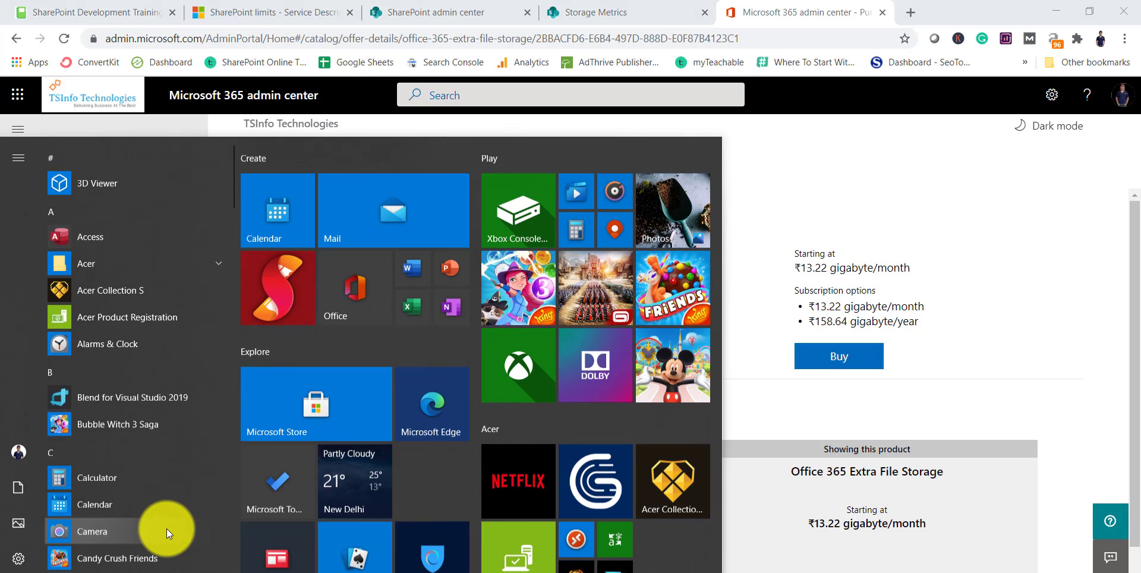
{"action": "type", "text": "pow"}
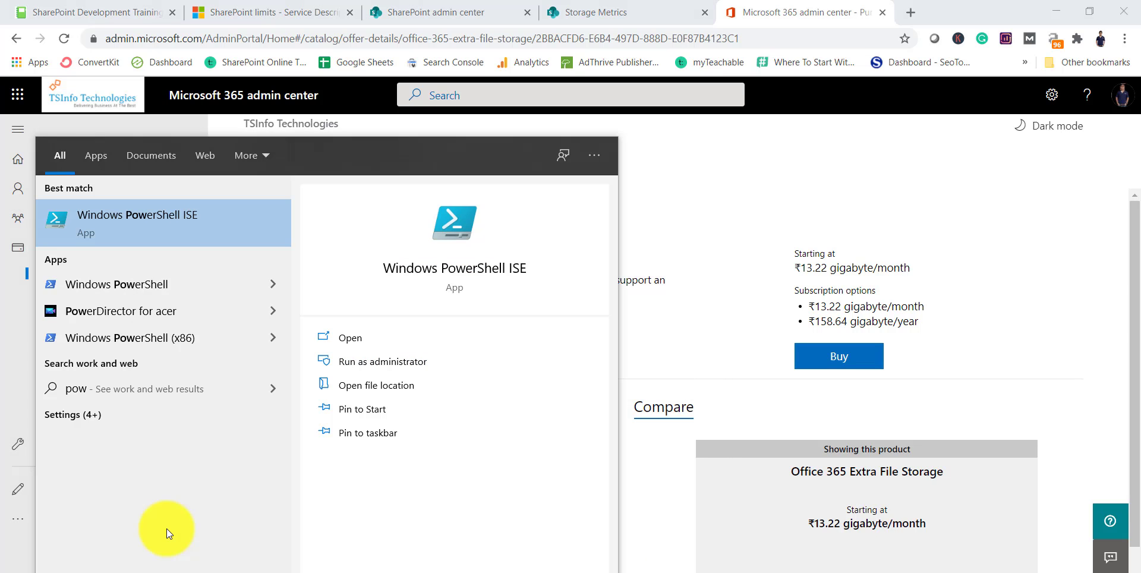
{"action": "left_click", "coordinate": [361, 344]}
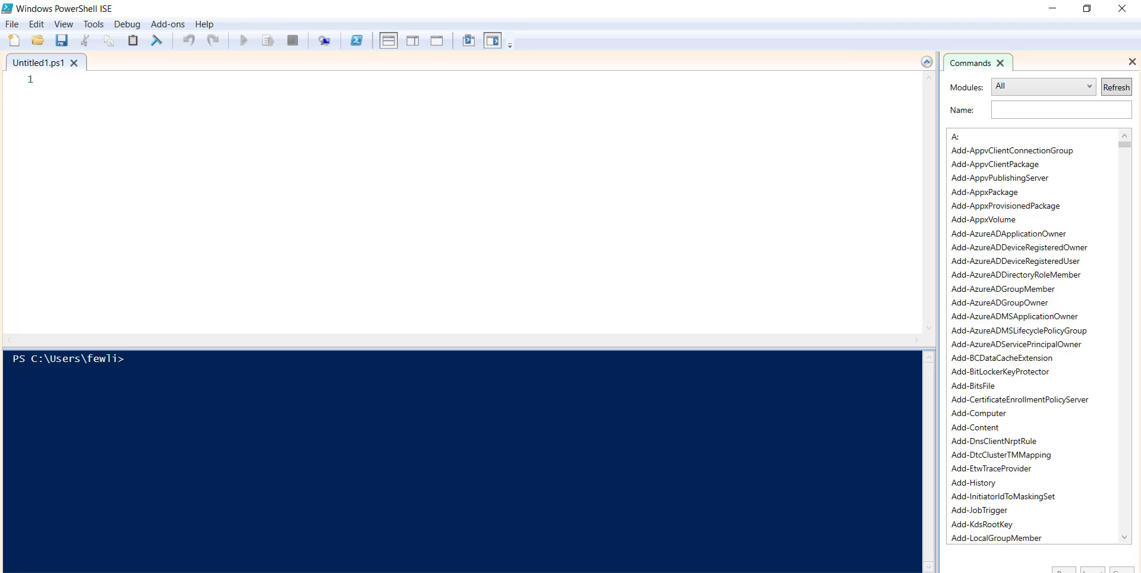
{"action": "left_click", "coordinate": [186, 130]}
{"action": "type", "text": "Connect-SPOService -Url https://tsinfo-admin.sharepoint.com/ -Credential (Get-Credential) Get-SPOSite"}
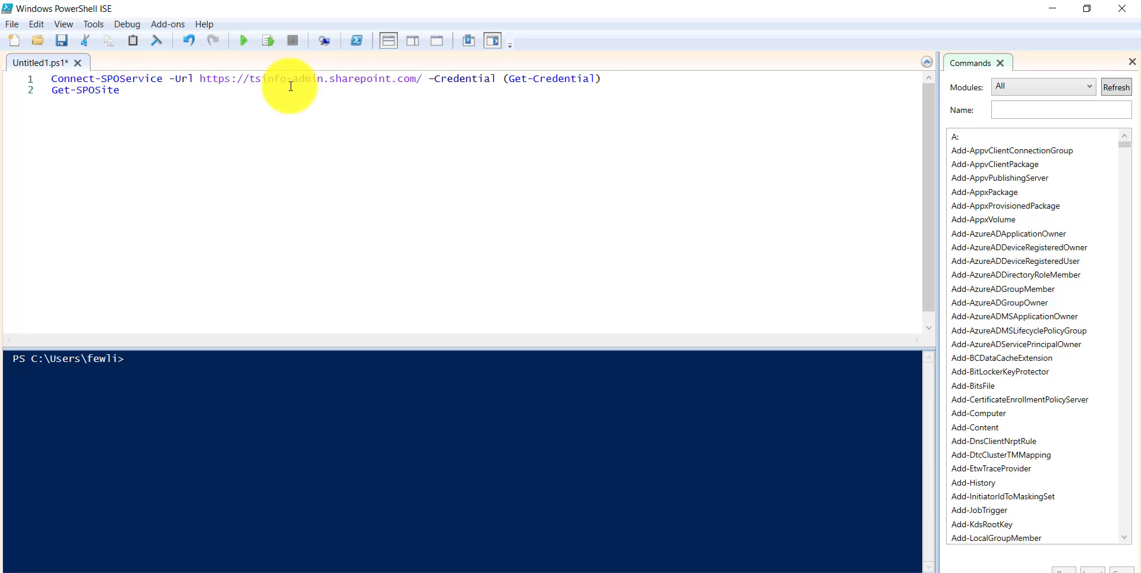
{"action": "left_click_drag", "start_coordinate": [420, 79], "coordinate": [201, 79]}
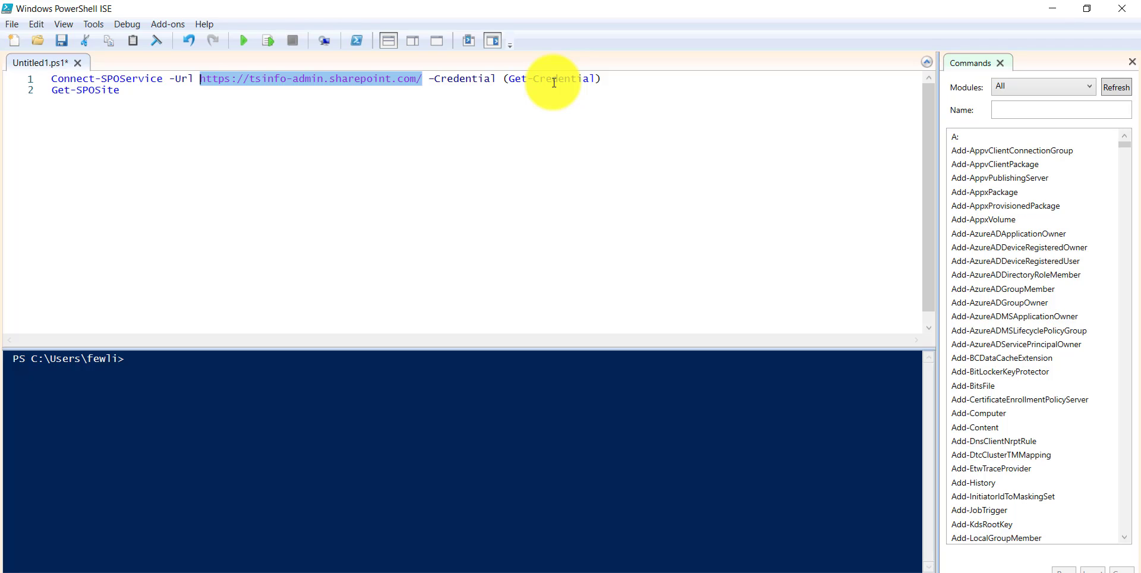
{"action": "left_click_drag", "start_coordinate": [140, 90], "coordinate": [38, 97]}
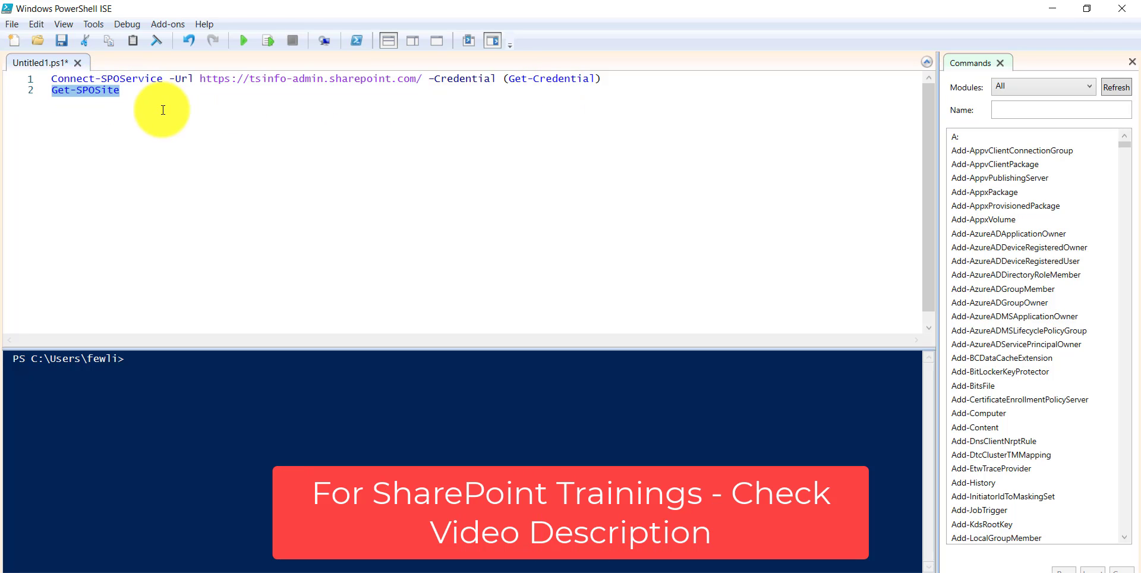
Step: Run the script, sign in with the administrator's user name and password, and enlarge the output pane
{"action": "left_click", "coordinate": [244, 39]}
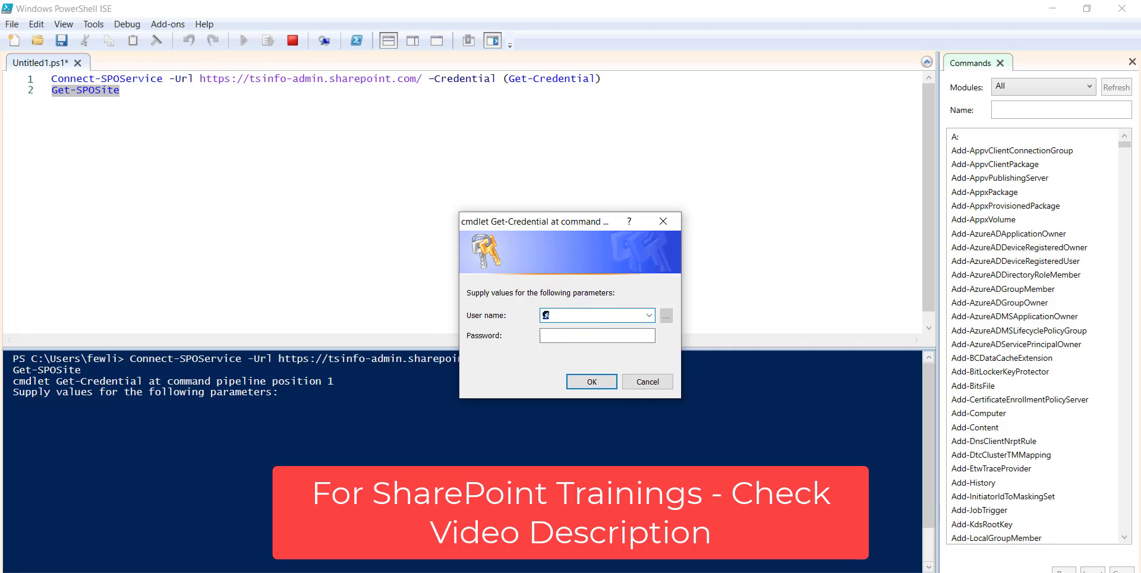
{"action": "left_click", "coordinate": [592, 381]}
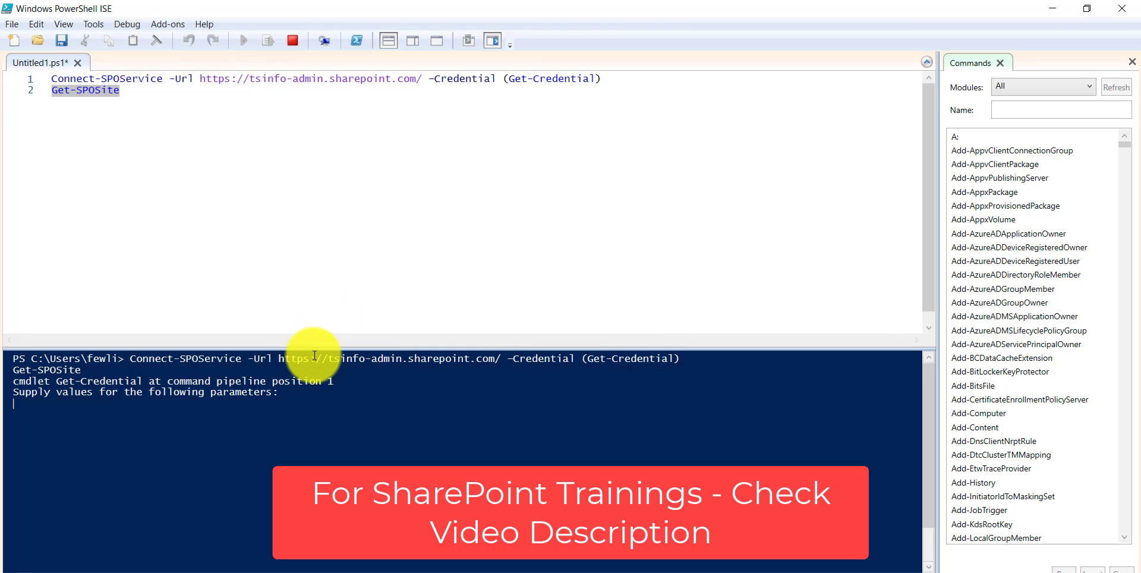
{"action": "left_click_drag", "start_coordinate": [300, 349], "coordinate": [326, 173]}
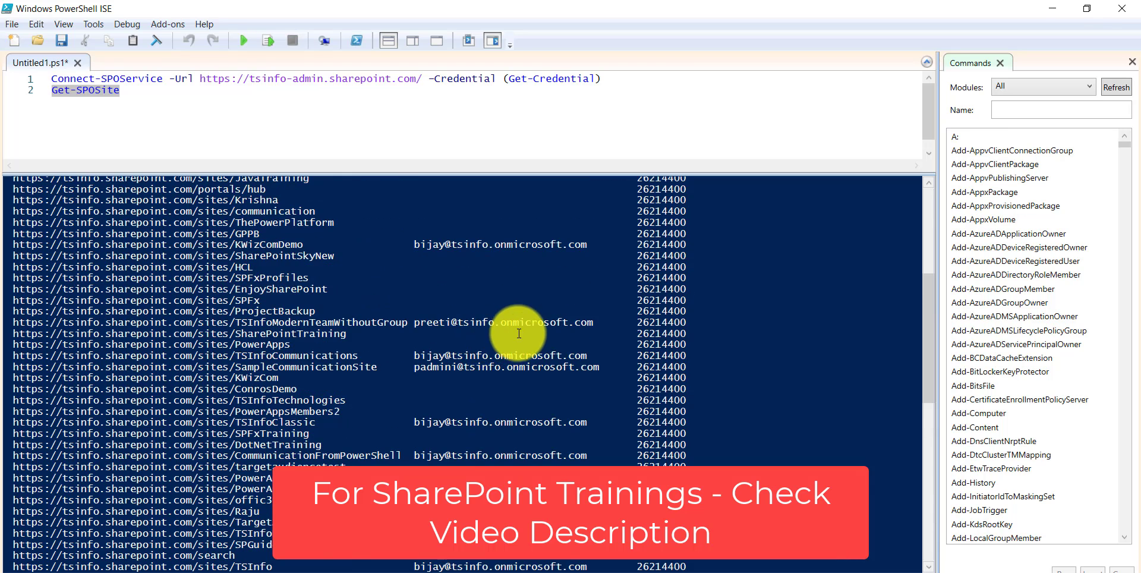
Step: Review the URLs, owners and storage quotas of the listed sites in the output, and shrink the output pane again
{"action": "scroll", "coordinate": [523, 333], "scroll_direction": "up", "scroll_amount": 4}
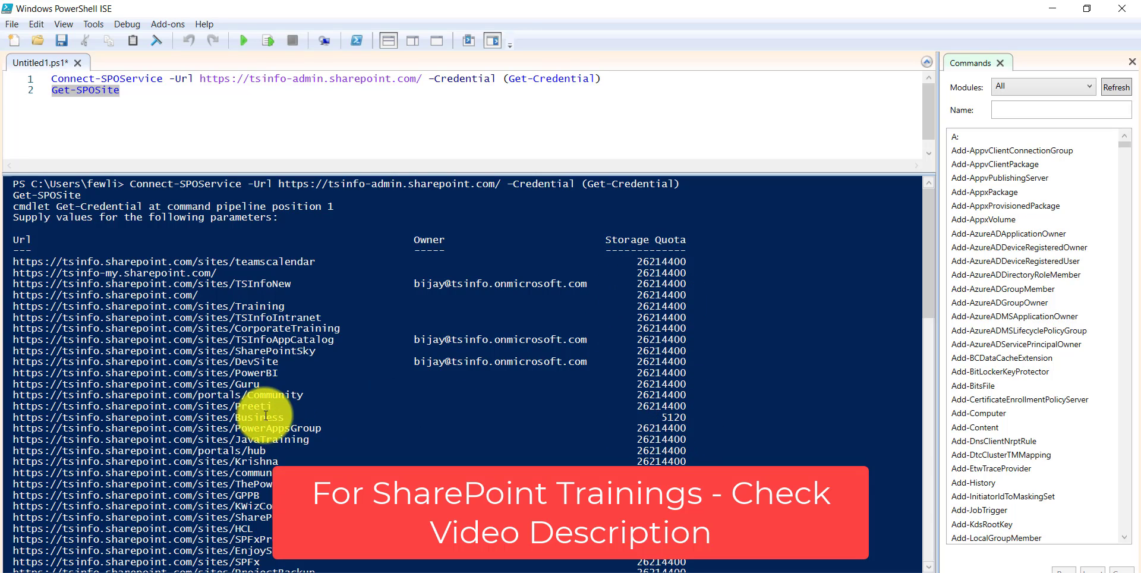
{"action": "scroll", "coordinate": [664, 415], "scroll_direction": "down", "scroll_amount": 15}
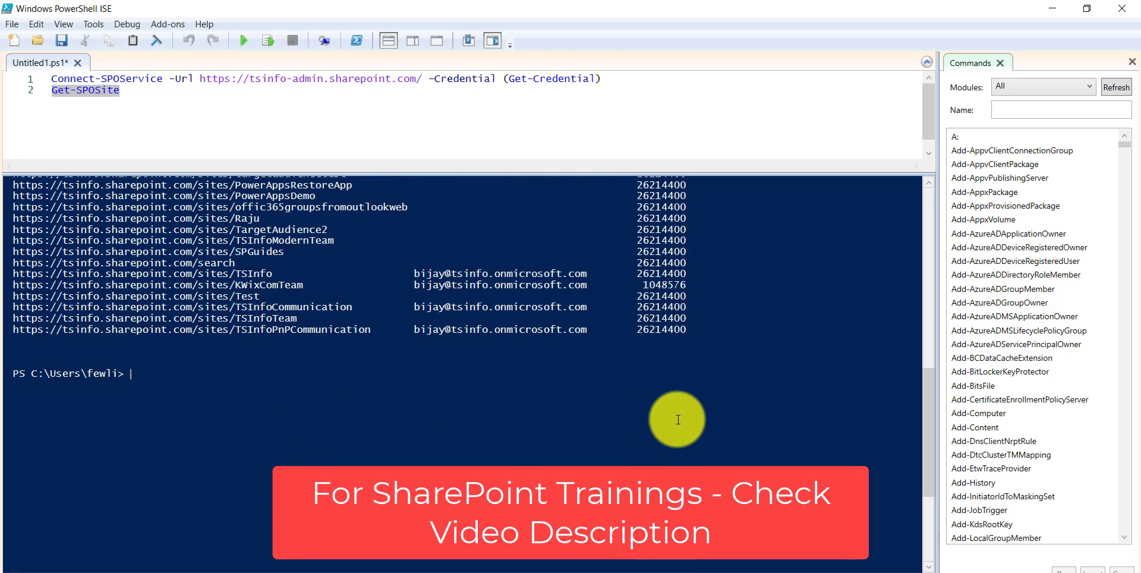
{"action": "scroll", "coordinate": [662, 330], "scroll_direction": "up", "scroll_amount": 3}
{"action": "scroll", "coordinate": [662, 329], "scroll_direction": "up", "scroll_amount": 9}
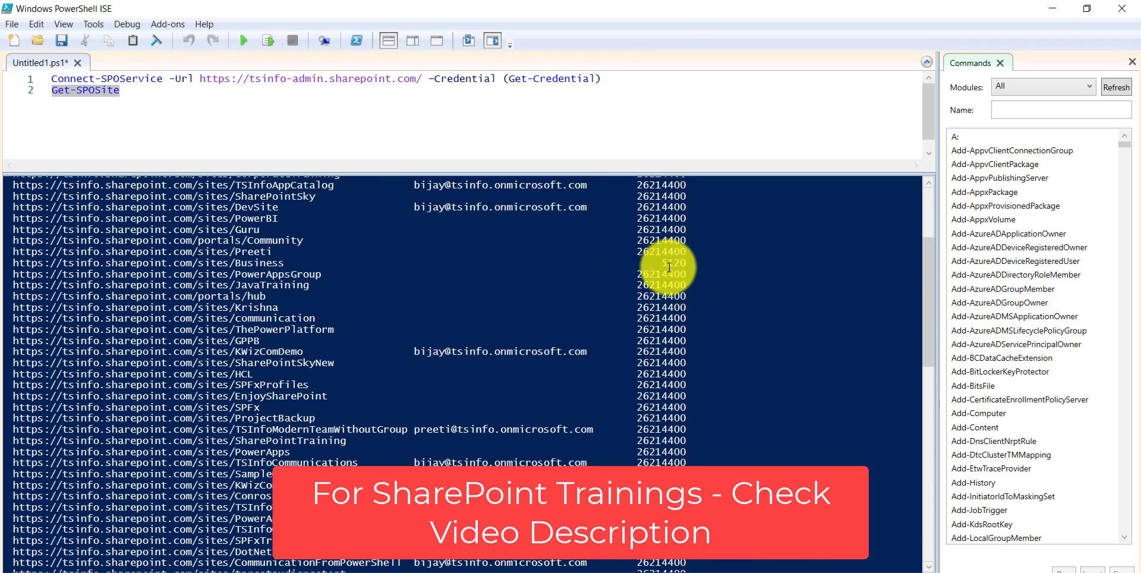
{"action": "scroll", "coordinate": [667, 378], "scroll_direction": "down", "scroll_amount": 6}
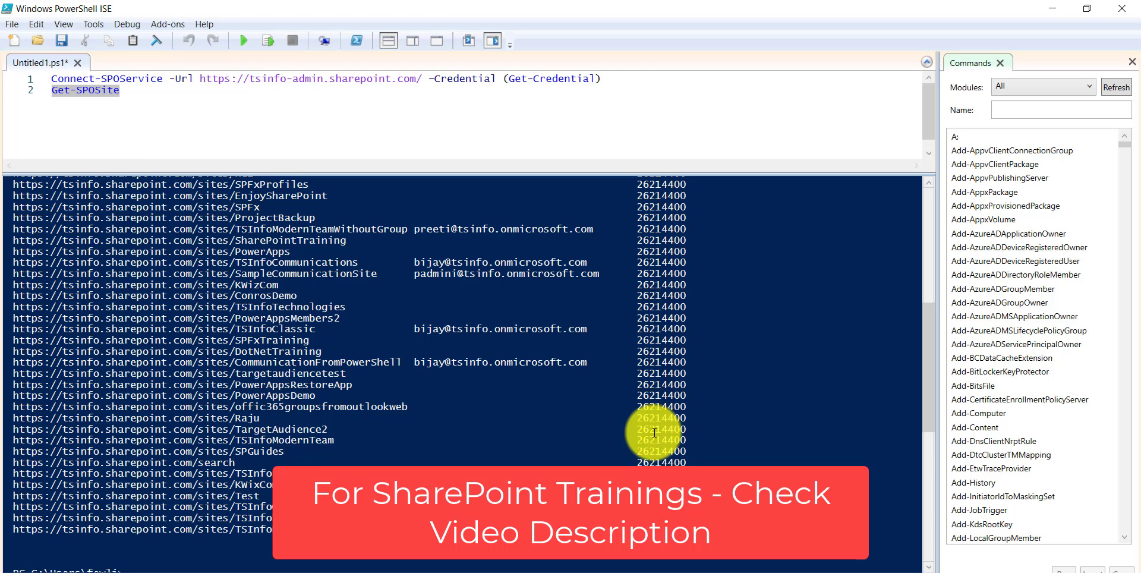
{"action": "scroll", "coordinate": [661, 321], "scroll_direction": "up", "scroll_amount": 11}
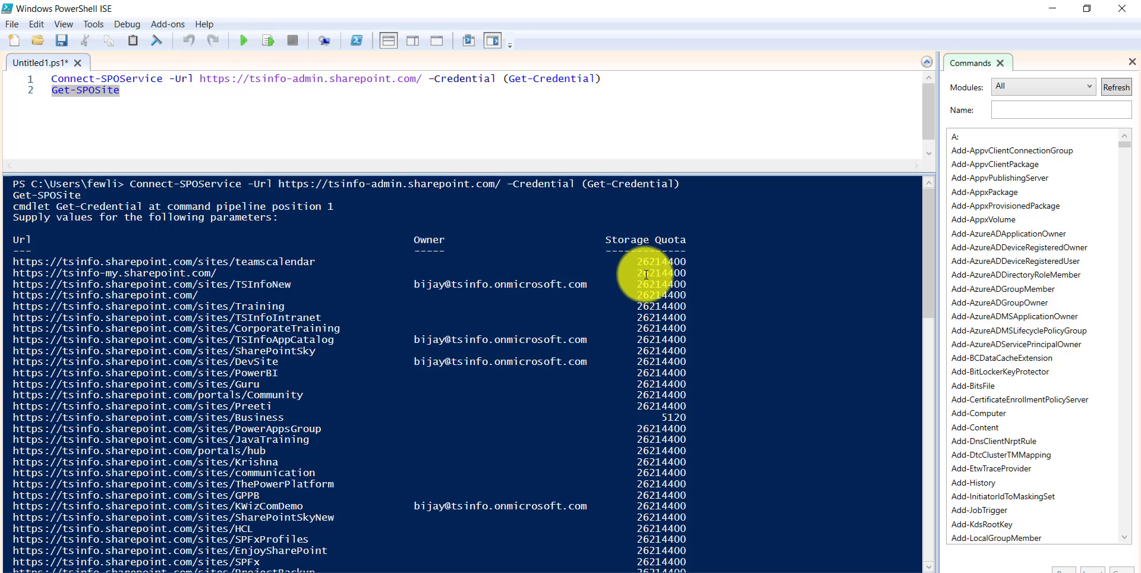
{"action": "left_click_drag", "start_coordinate": [499, 172], "coordinate": [499, 324]}
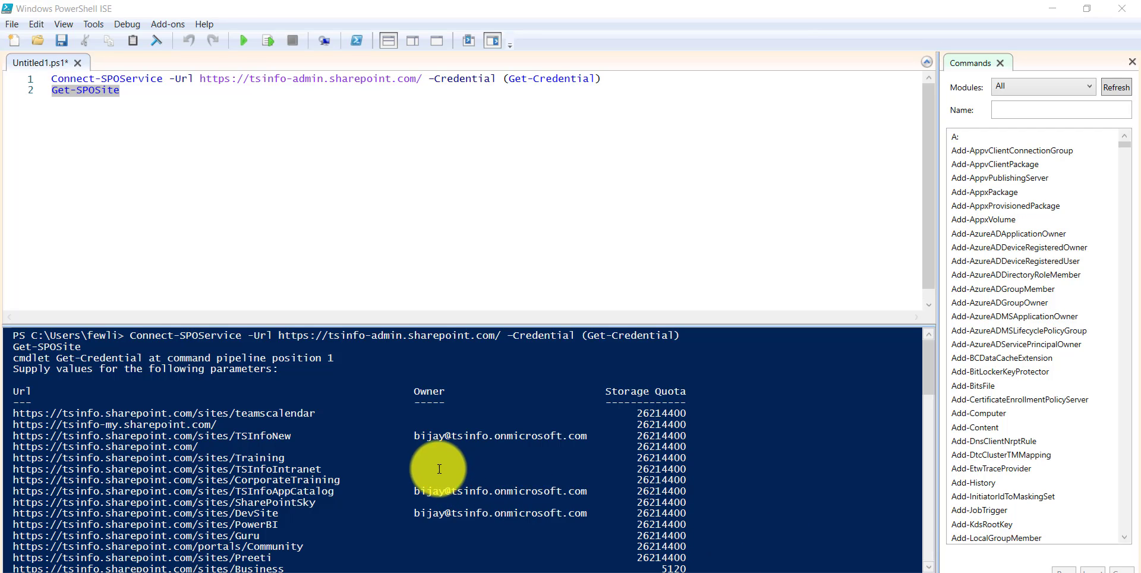
{"action": "left_click", "coordinate": [521, 568]}
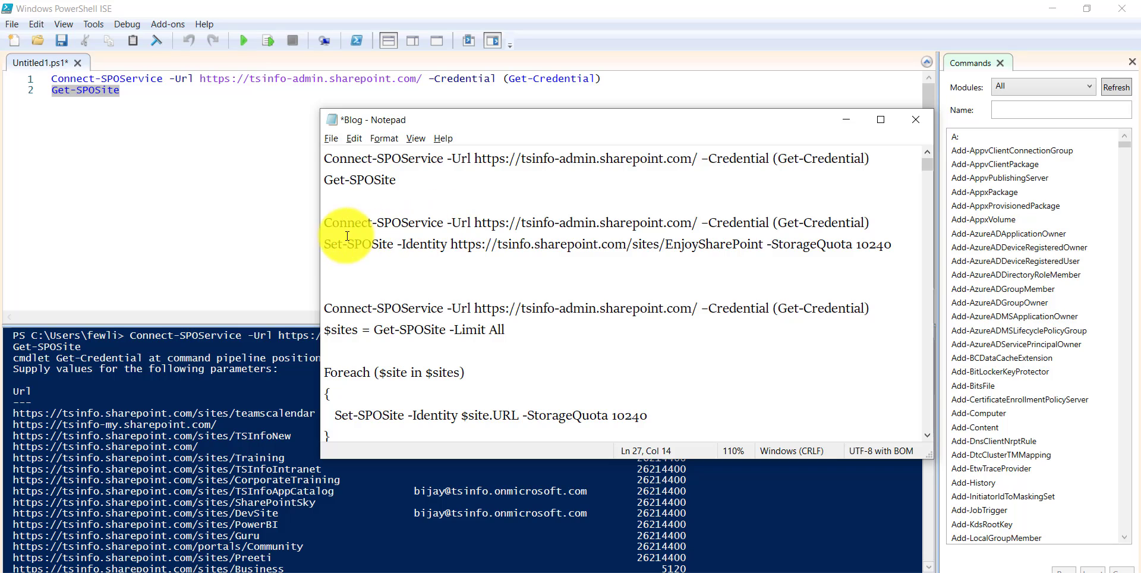
{"action": "left_click_drag", "start_coordinate": [323, 223], "coordinate": [804, 234]}
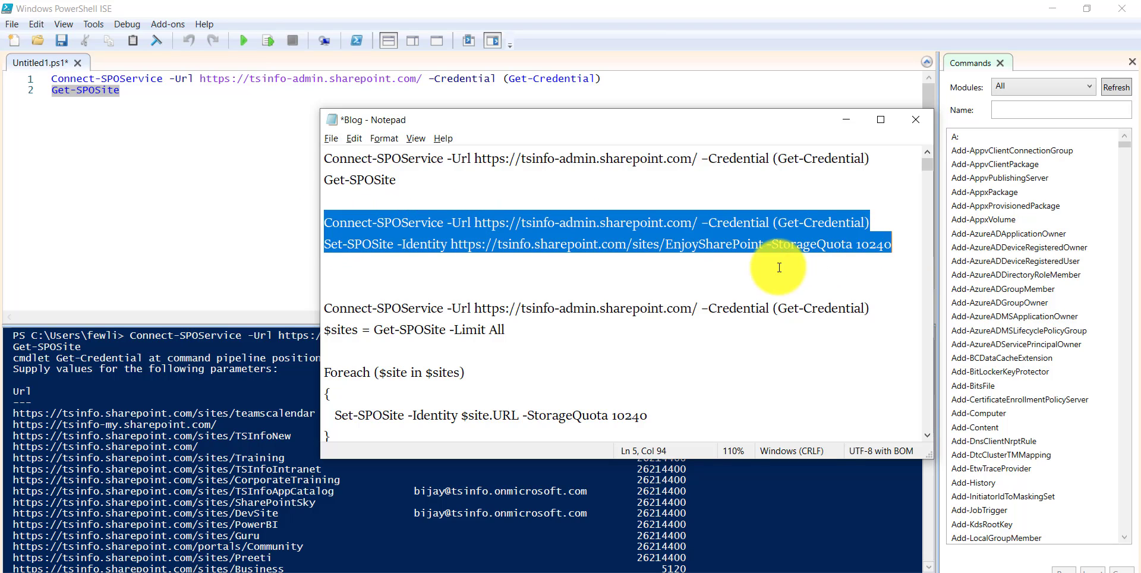
{"action": "left_click", "coordinate": [140, 133]}
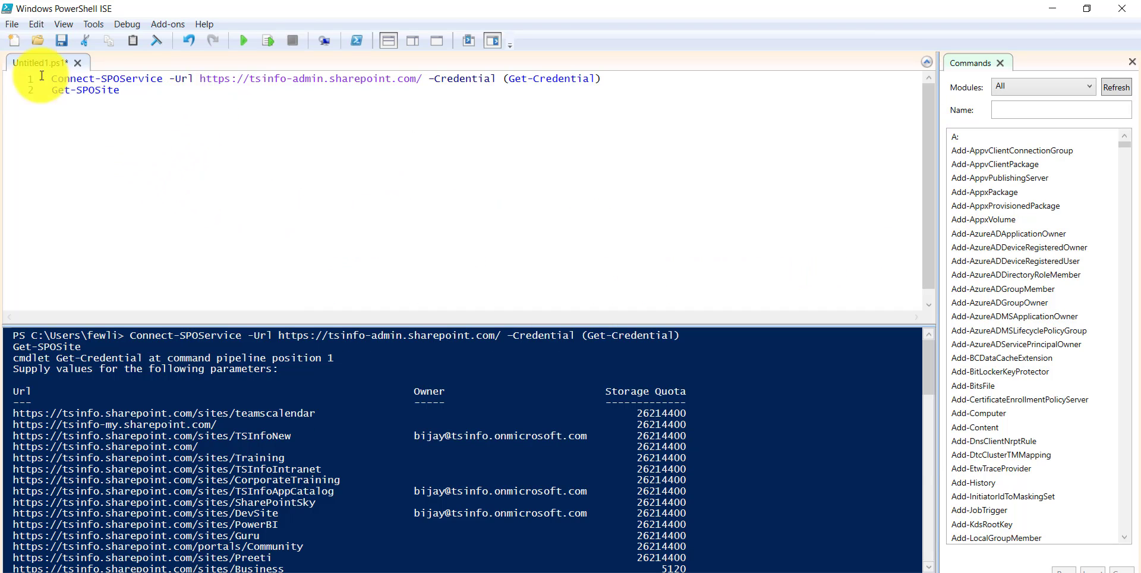
{"action": "left_click_drag", "start_coordinate": [51, 77], "coordinate": [247, 131]}
{"action": "type", "text": "Connect-SPOService -Url https://tsinfo-admin.sharepoint.com/ -Credential (Get-Credential) Set-SPOSite -Identity https://tsinfo.sharepoint.com/sites/EnjoySharePoint -StorageQuota 10240"}
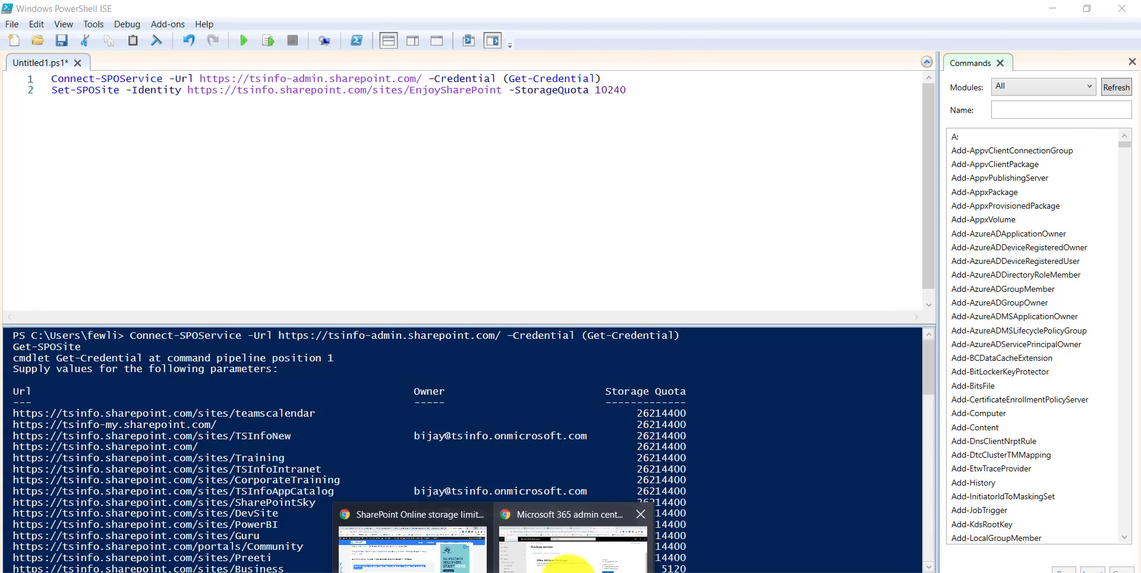
Step: Copy the site name "Business" from the Storage Metrics page address in Chrome and replace "EnjoySharePoint" with it in the script's identity URL
{"action": "left_click", "coordinate": [586, 523]}
{"action": "left_click", "coordinate": [638, 9]}
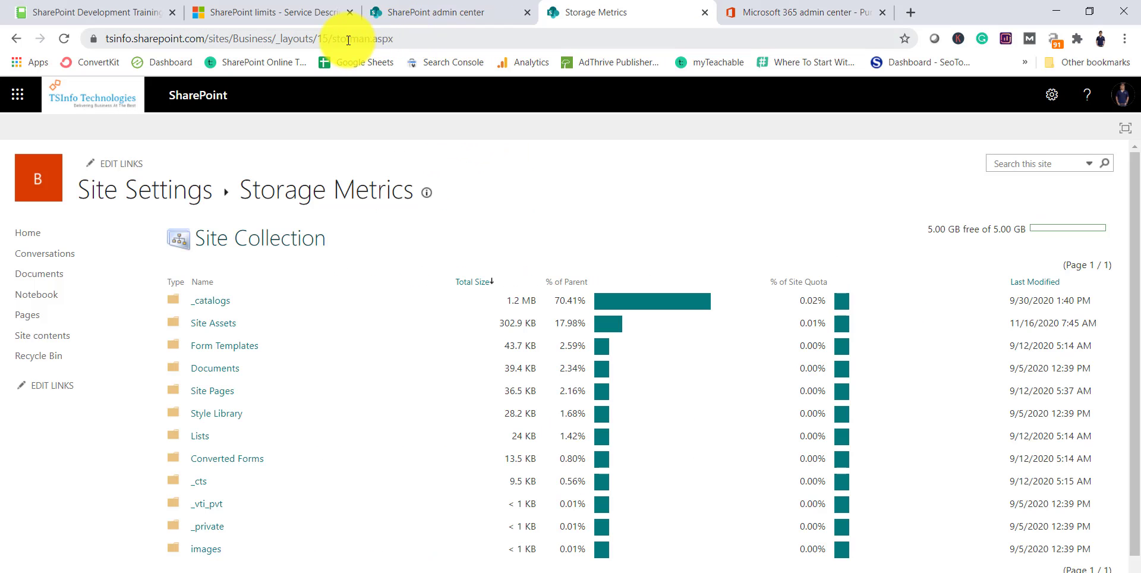
{"action": "double_click", "coordinate": [260, 38]}
{"action": "key", "text": "ctrl+c"}
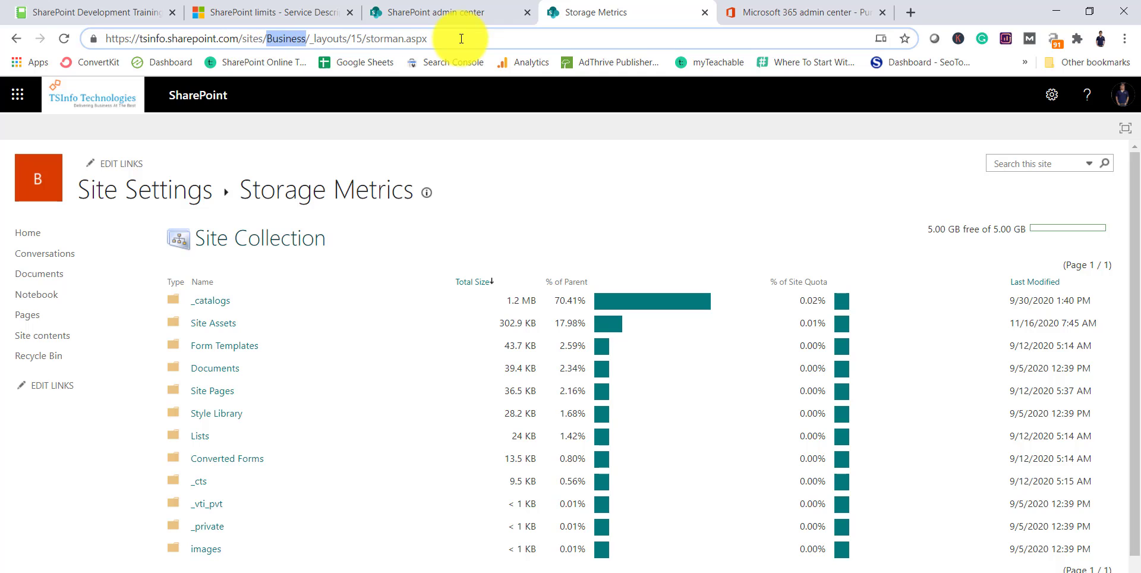
{"action": "left_click", "coordinate": [1055, 10]}
{"action": "double_click", "coordinate": [427, 89]}
{"action": "key", "text": "ctrl+v"}
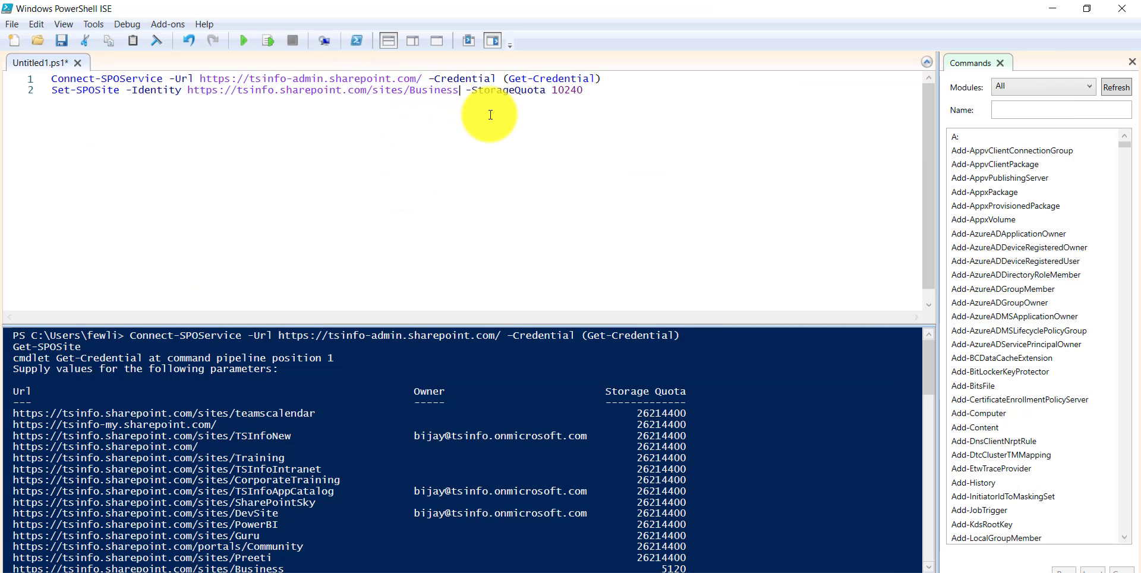
Step: Check the identity and storage quota parameters of the Set-SPOSite line, and run the script, signing in with the administrator's user name and password
{"action": "double_click", "coordinate": [567, 89]}
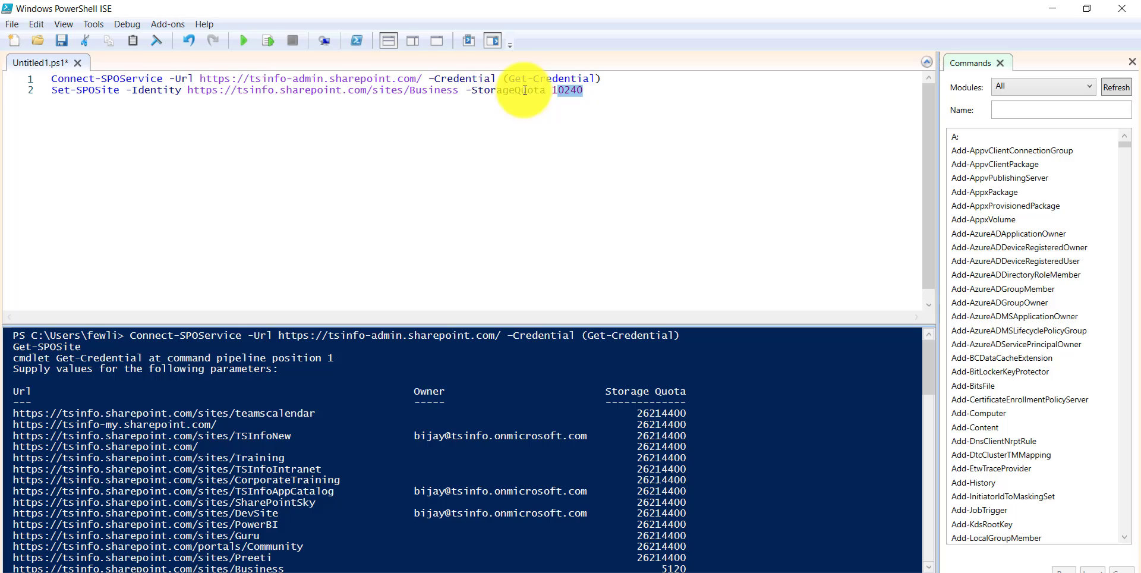
{"action": "double_click", "coordinate": [481, 90]}
{"action": "left_click", "coordinate": [569, 91]}
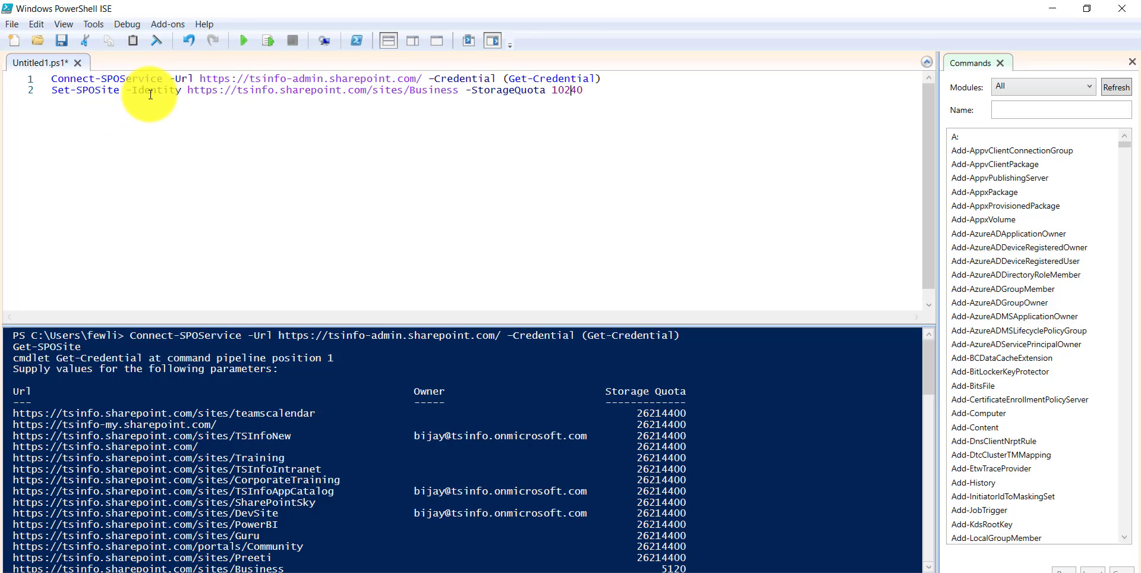
{"action": "left_click", "coordinate": [53, 91]}
{"action": "left_click_drag", "start_coordinate": [74, 92], "coordinate": [552, 92]}
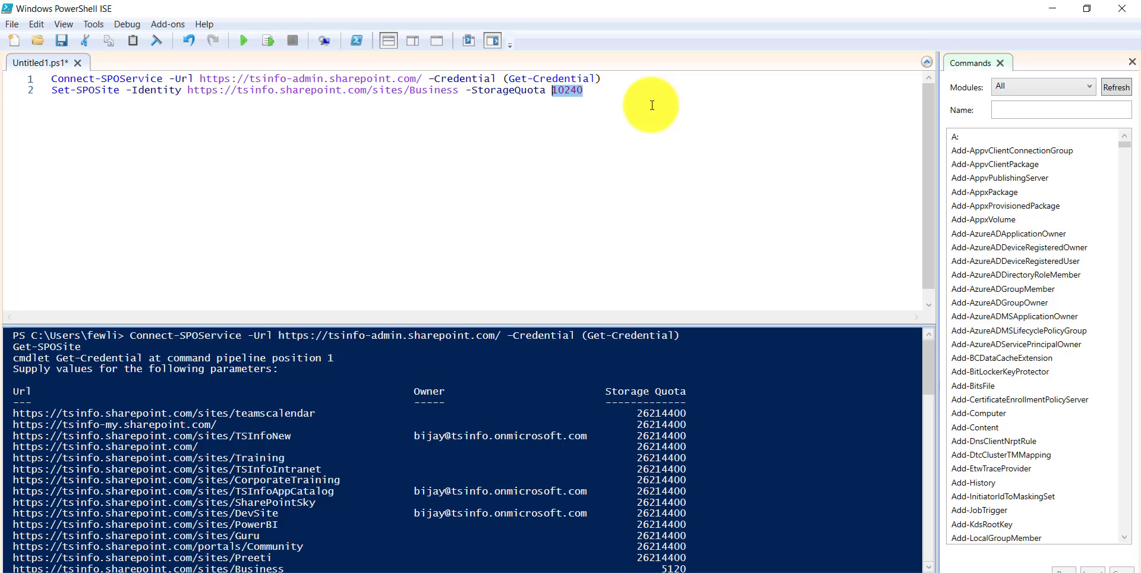
{"action": "left_click", "coordinate": [243, 41]}
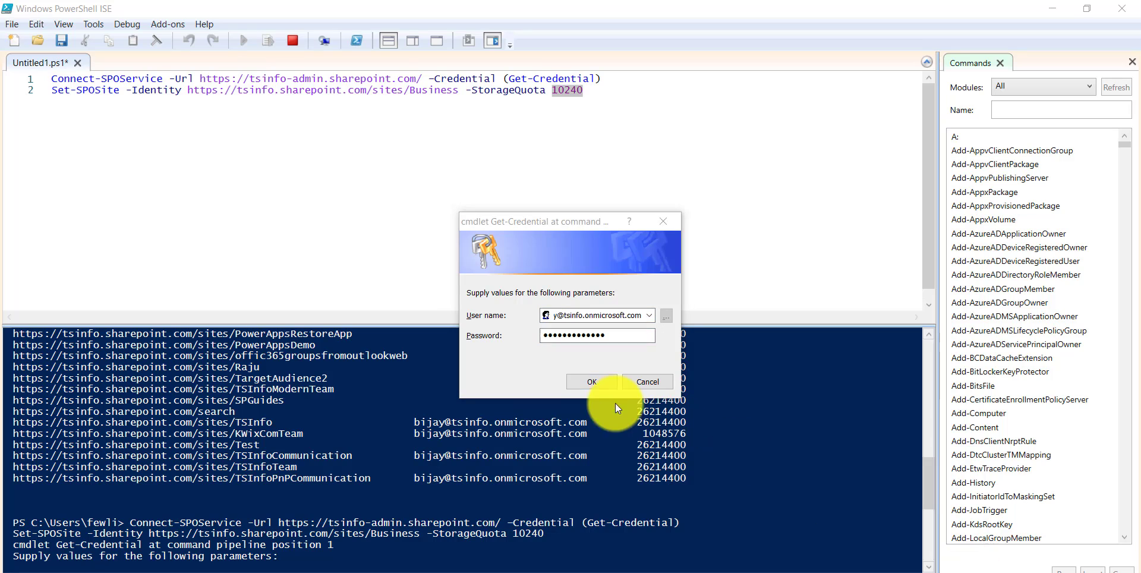
{"action": "left_click", "coordinate": [592, 385]}
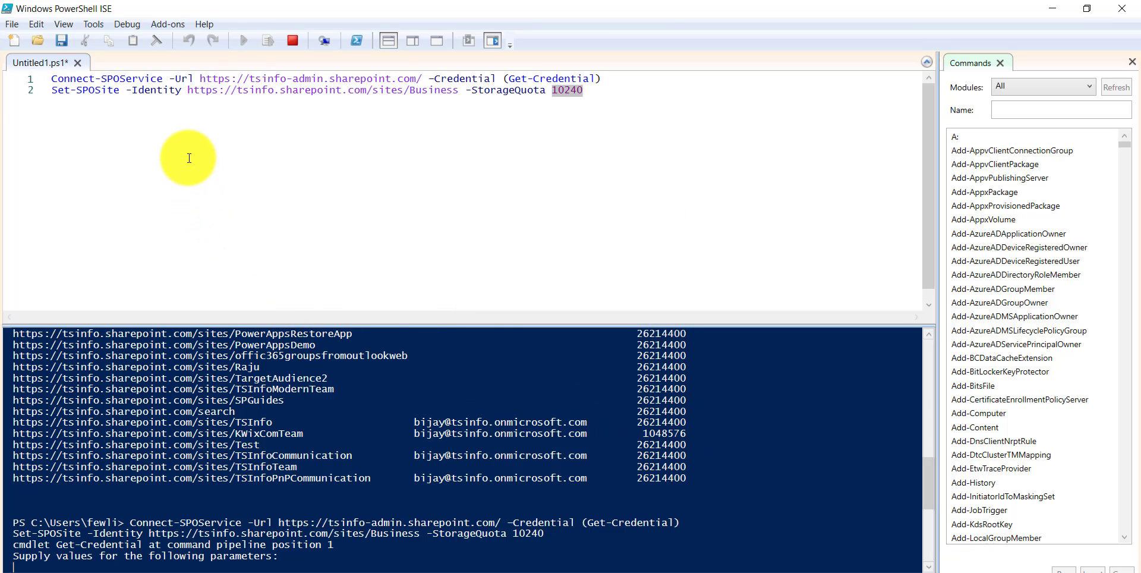
{"action": "left_click", "coordinate": [227, 137]}
{"action": "scroll", "coordinate": [315, 380], "scroll_direction": "down", "scroll_amount": 4}
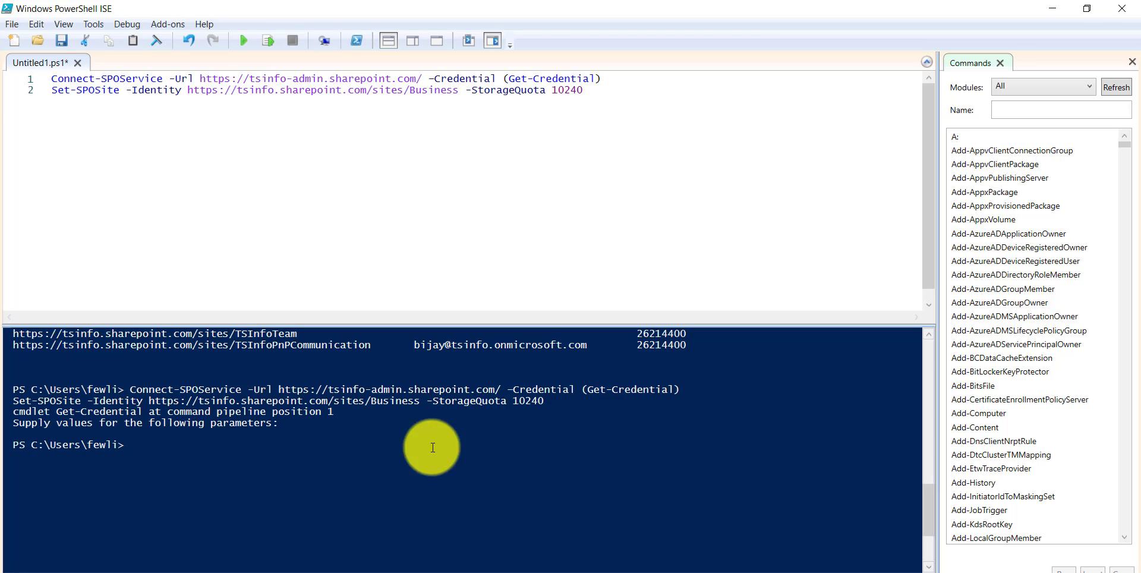
Step: Switch to Chrome, reload the Business site's Storage Metrics page, and check the site's total storage
{"action": "left_click", "coordinate": [493, 572]}
{"action": "left_click", "coordinate": [545, 561]}
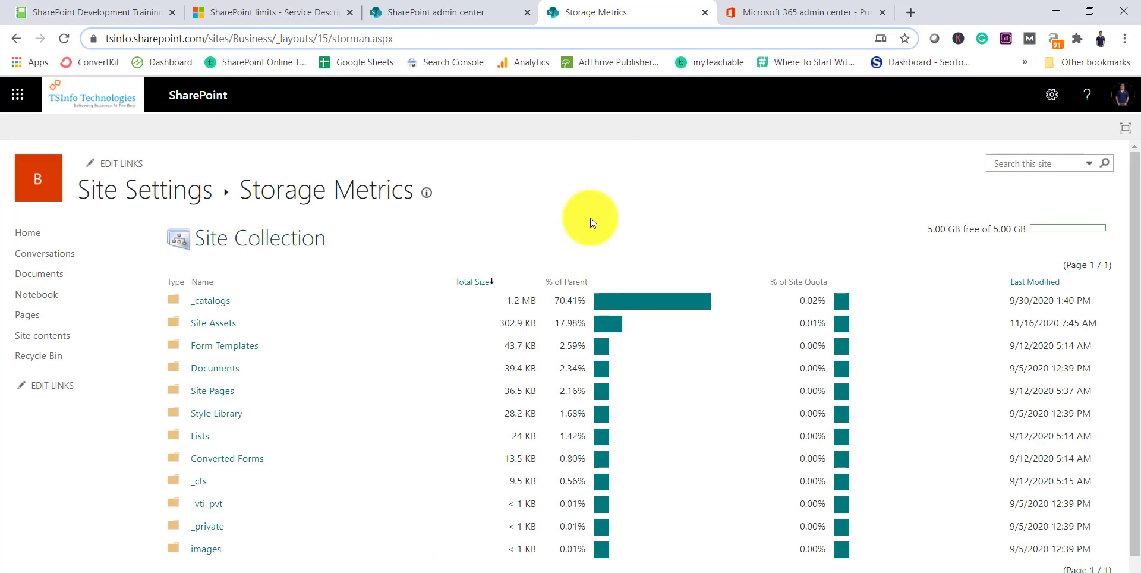
{"action": "left_click", "coordinate": [431, 39]}
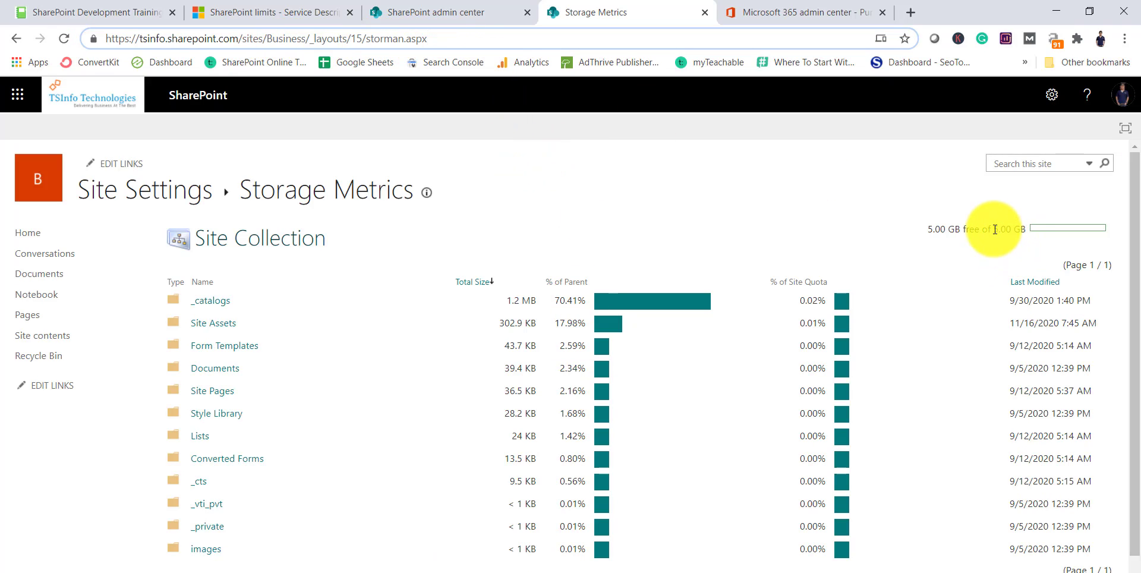
{"action": "left_click_drag", "start_coordinate": [993, 229], "coordinate": [1026, 229]}
{"action": "left_click", "coordinate": [484, 40]}
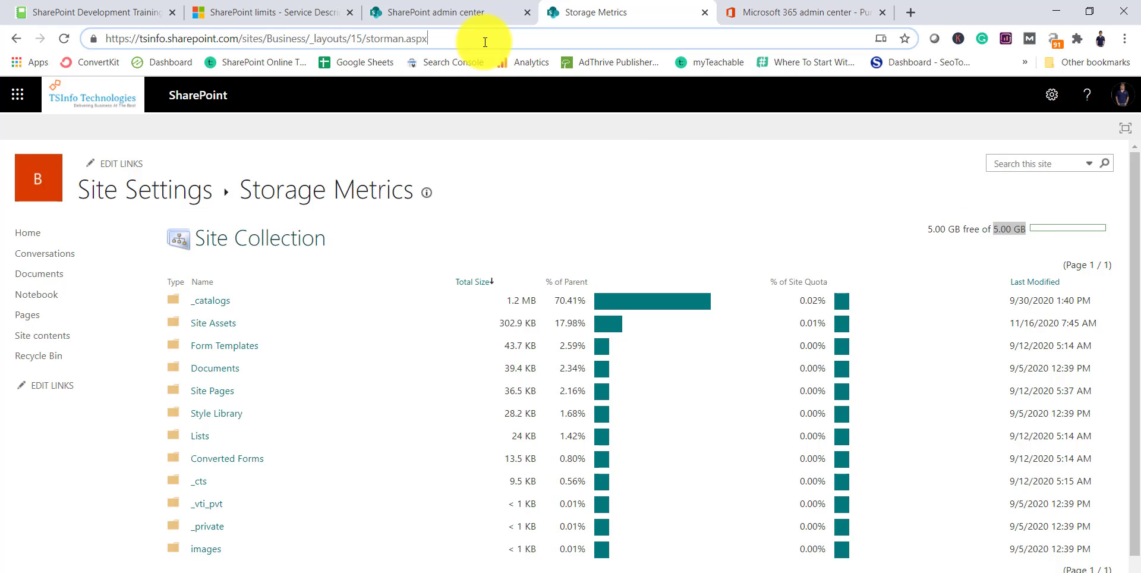
{"action": "key", "text": "Return"}
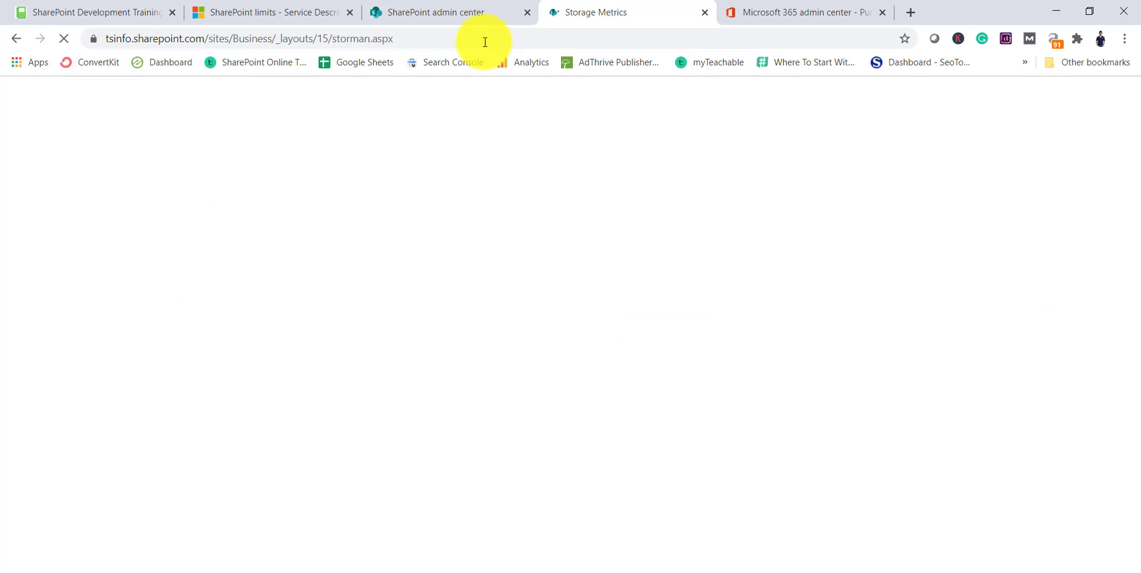
{"action": "left_click_drag", "start_coordinate": [990, 228], "coordinate": [1029, 232]}
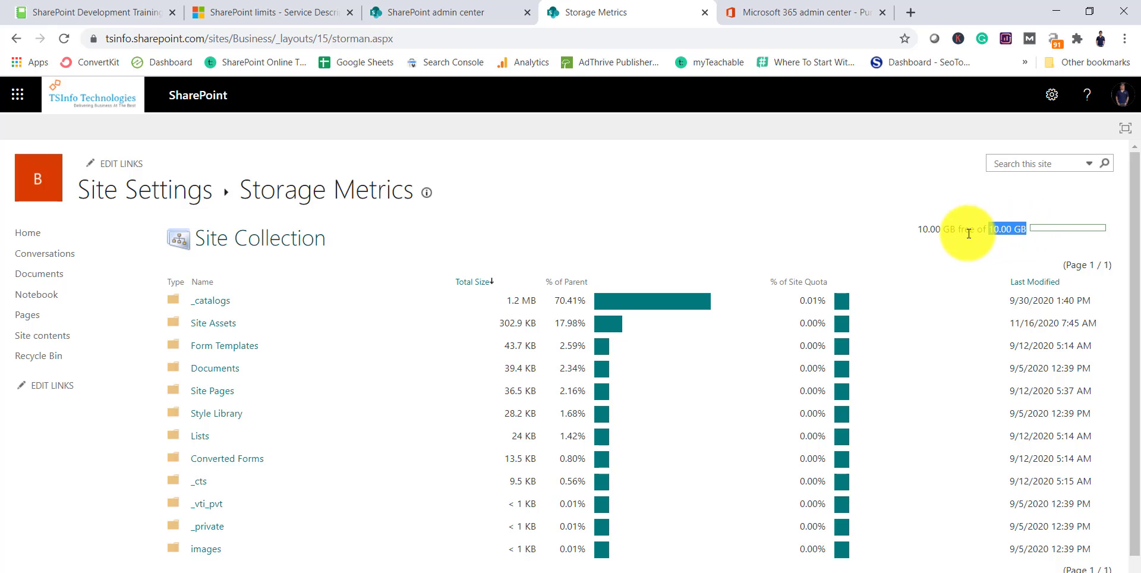
Step: Switch to the Blog notes in Notepad, find the Foreach script for all sites, and move and enlarge the window
{"action": "left_click", "coordinate": [506, 571]}
{"action": "left_click", "coordinate": [455, 282]}
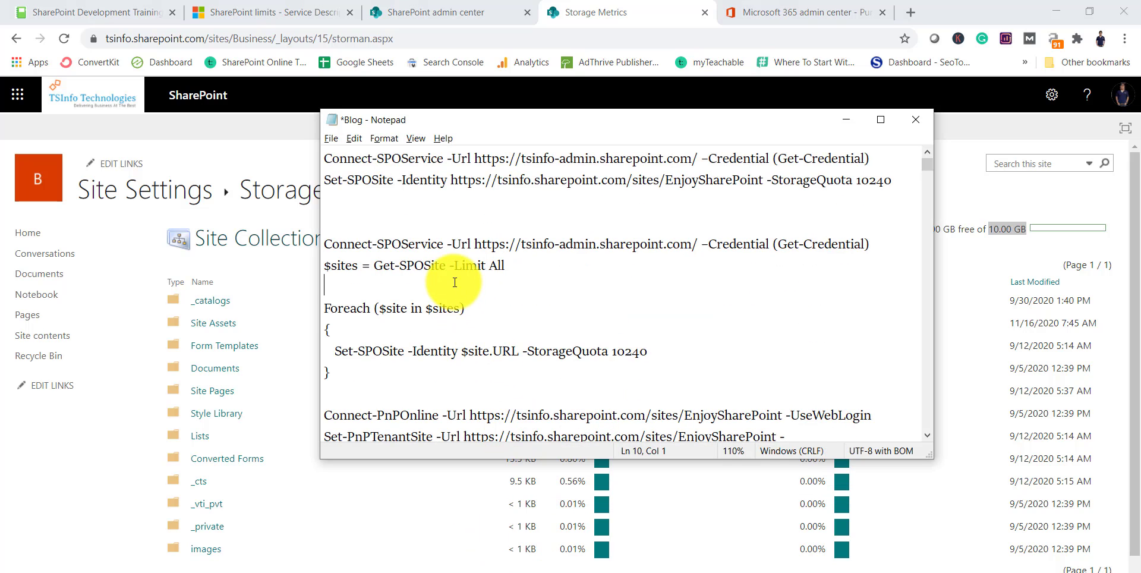
{"action": "scroll", "coordinate": [440, 285], "scroll_direction": "down", "scroll_amount": 1}
{"action": "left_click_drag", "start_coordinate": [481, 119], "coordinate": [321, 63]}
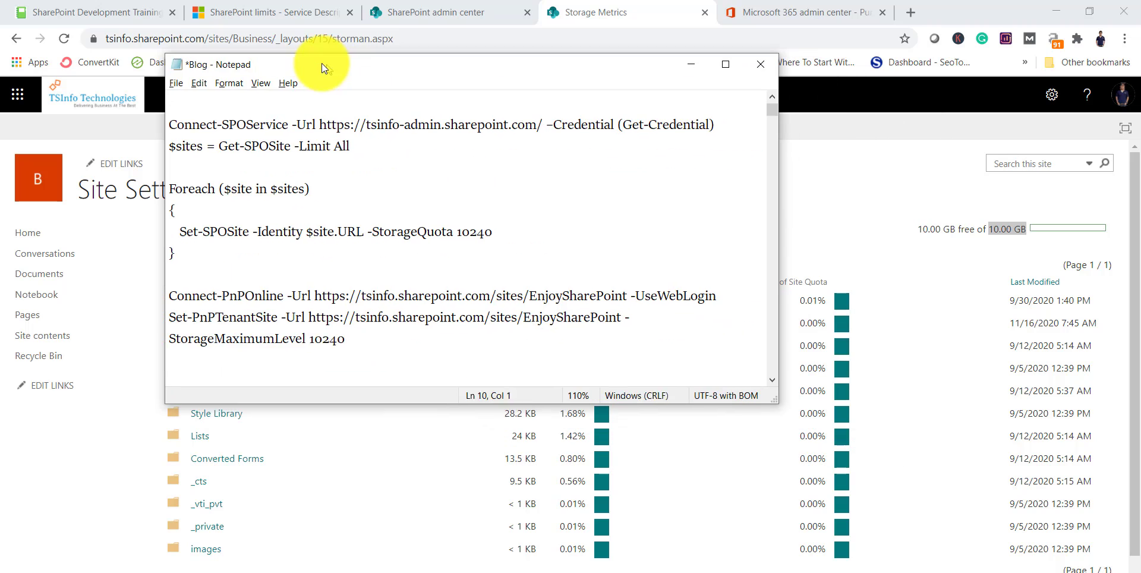
{"action": "left_click_drag", "start_coordinate": [837, 434], "coordinate": [868, 440]}
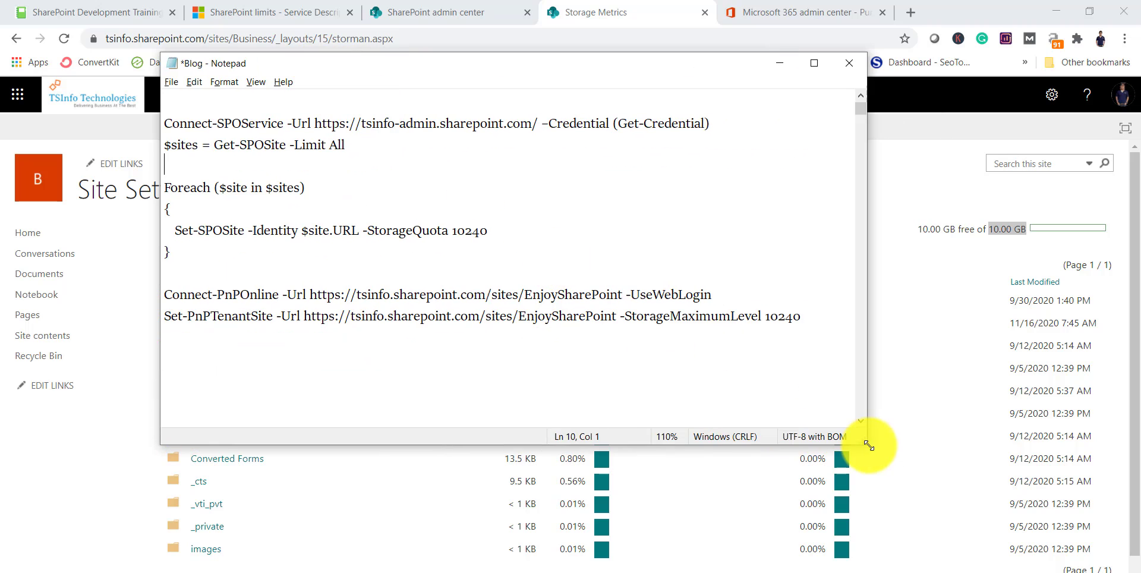
Step: Examine how the Foreach script applies Set-SPOSite with -StorageQuota 10240 to every site, and go on to the PnP commands below
{"action": "left_click", "coordinate": [164, 125]}
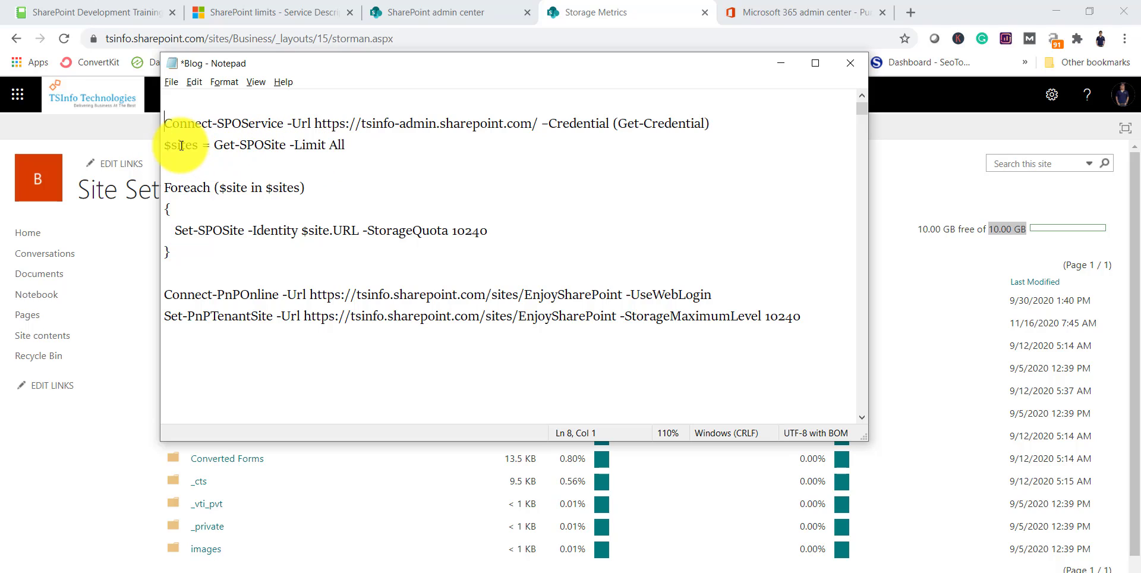
{"action": "left_click_drag", "start_coordinate": [164, 187], "coordinate": [247, 231]}
{"action": "left_click", "coordinate": [190, 255]}
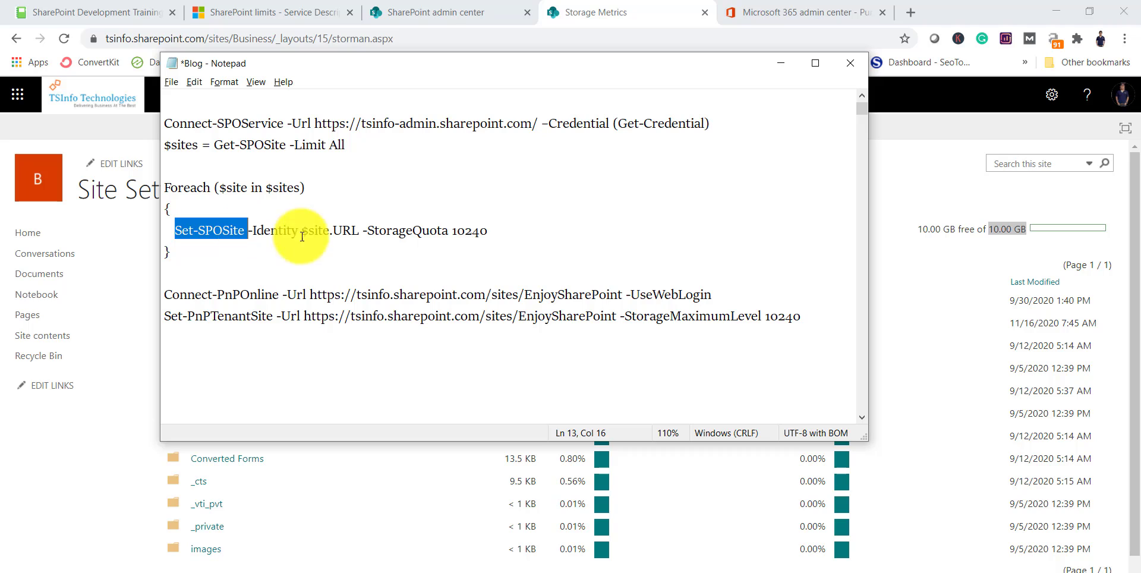
{"action": "left_click_drag", "start_coordinate": [363, 231], "coordinate": [485, 229]}
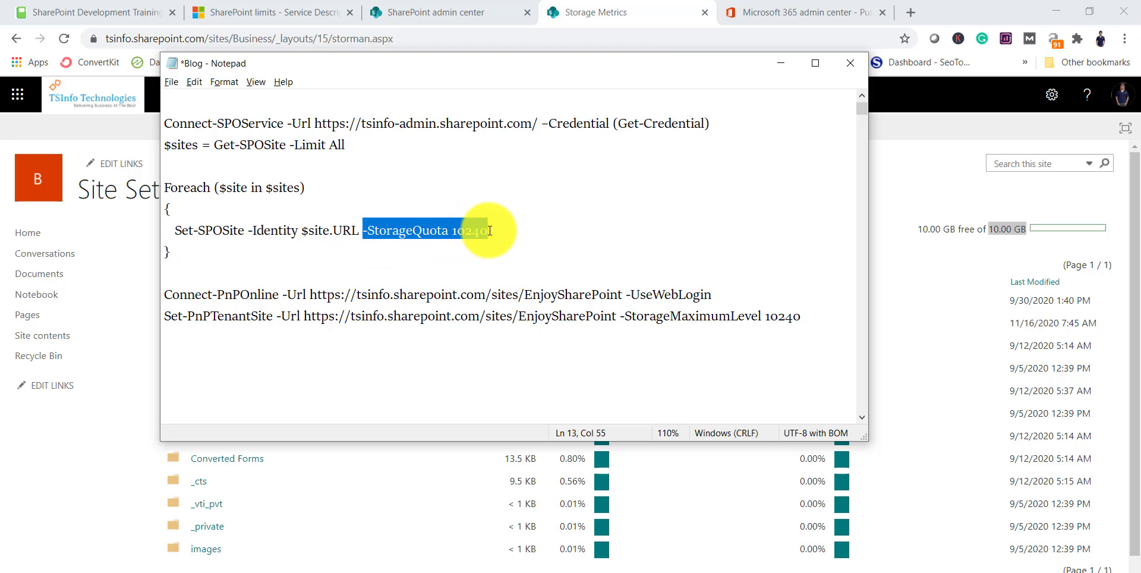
{"action": "left_click", "coordinate": [510, 234]}
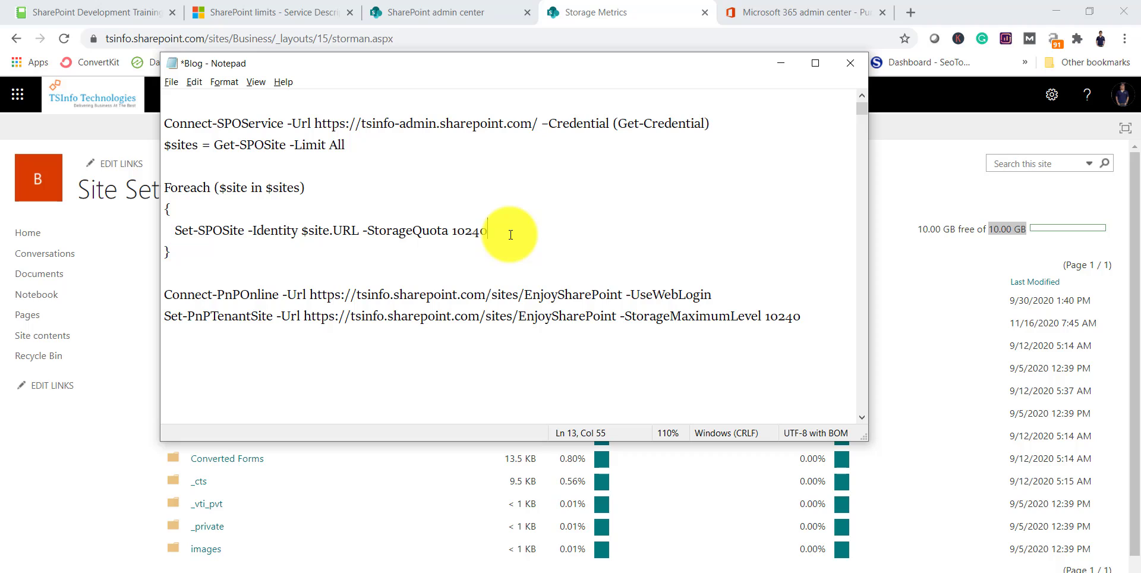
{"action": "scroll", "coordinate": [511, 234], "scroll_direction": "down", "scroll_amount": 1}
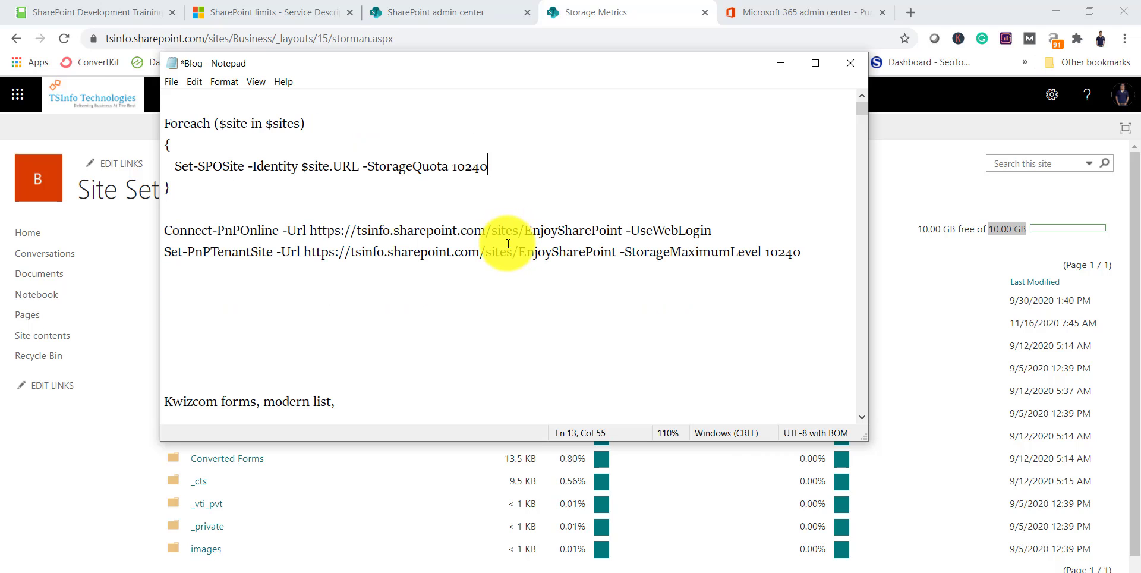
Step: Examine the Connect-PnPOnline command, its EnjoySharePoint site URL and the -UseWebLogin option in the Blog notes
{"action": "scroll", "coordinate": [348, 260], "scroll_direction": "up", "scroll_amount": 1}
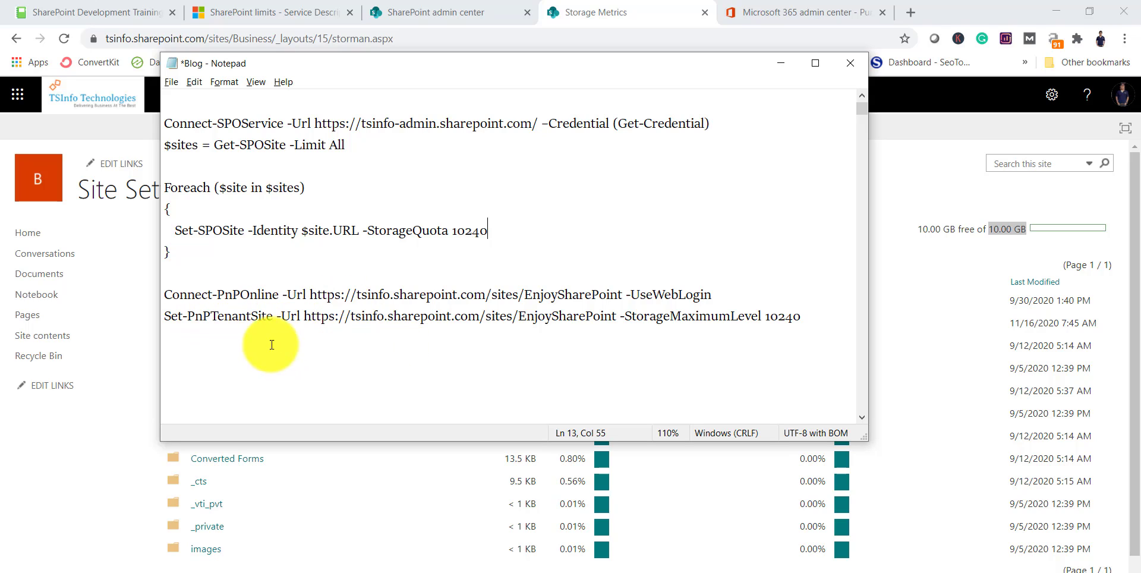
{"action": "left_click_drag", "start_coordinate": [165, 295], "coordinate": [284, 297]}
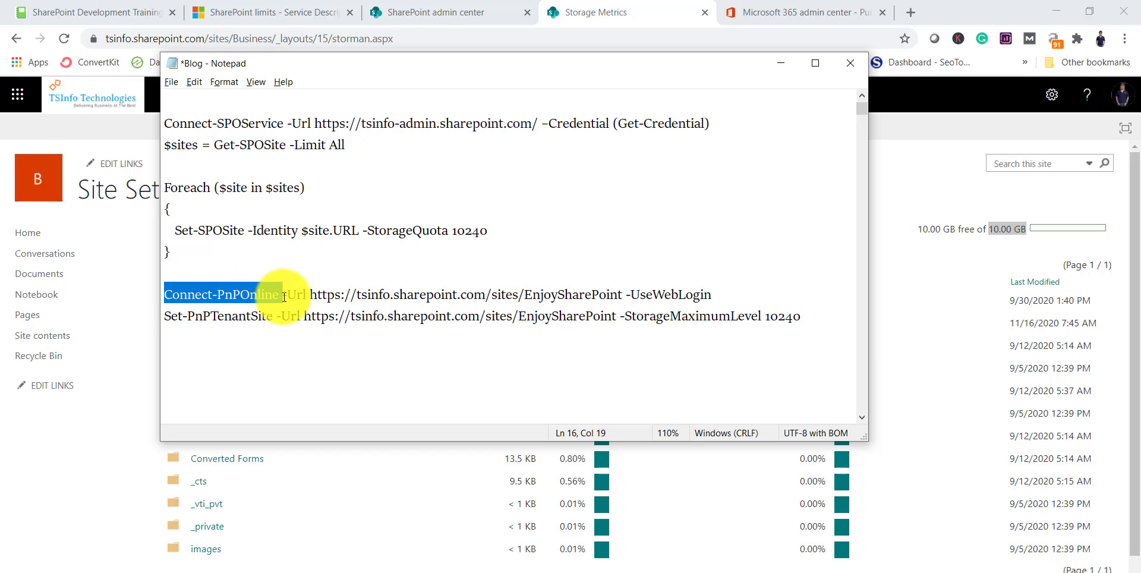
{"action": "left_click_drag", "start_coordinate": [622, 295], "coordinate": [308, 293]}
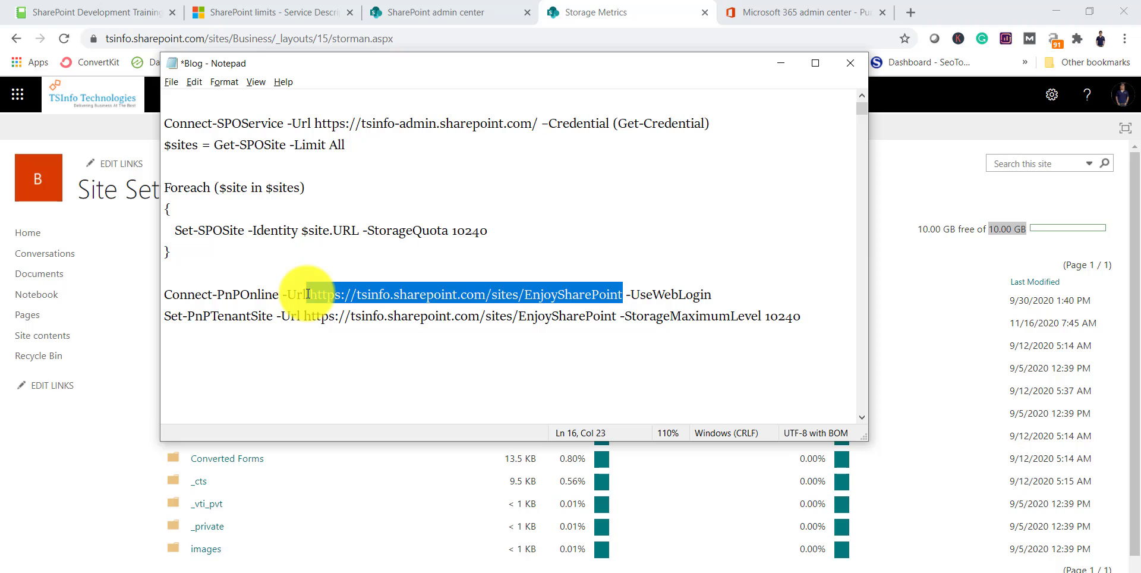
{"action": "left_click", "coordinate": [616, 293]}
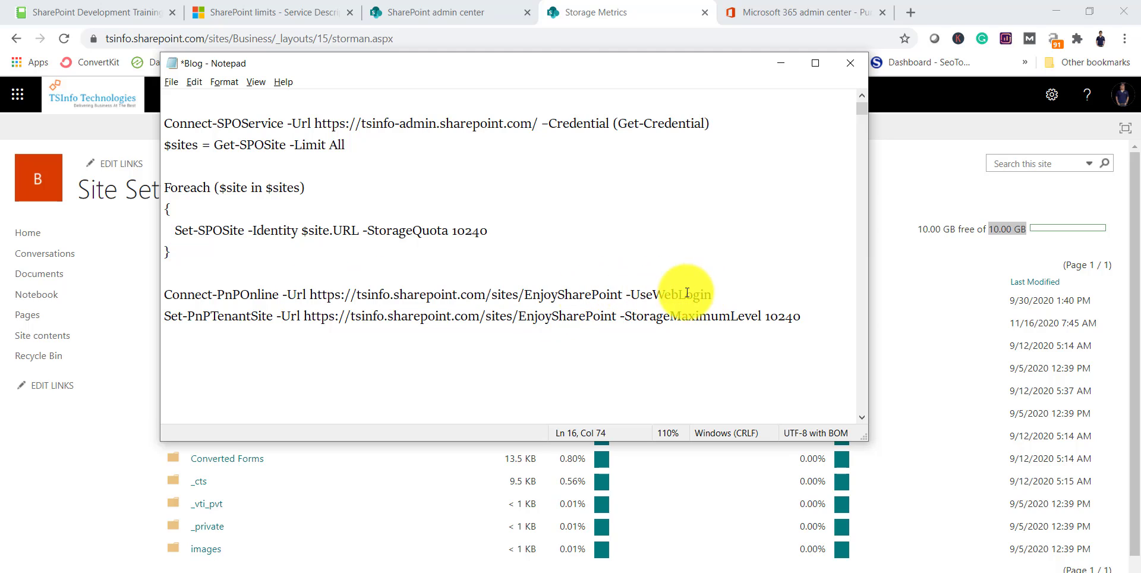
Step: Examine the Set-PnPTenantSite command for the EnjoySharePoint site, including its -StorageMaximumLevel parameter and the value 10240
{"action": "left_click", "coordinate": [170, 316]}
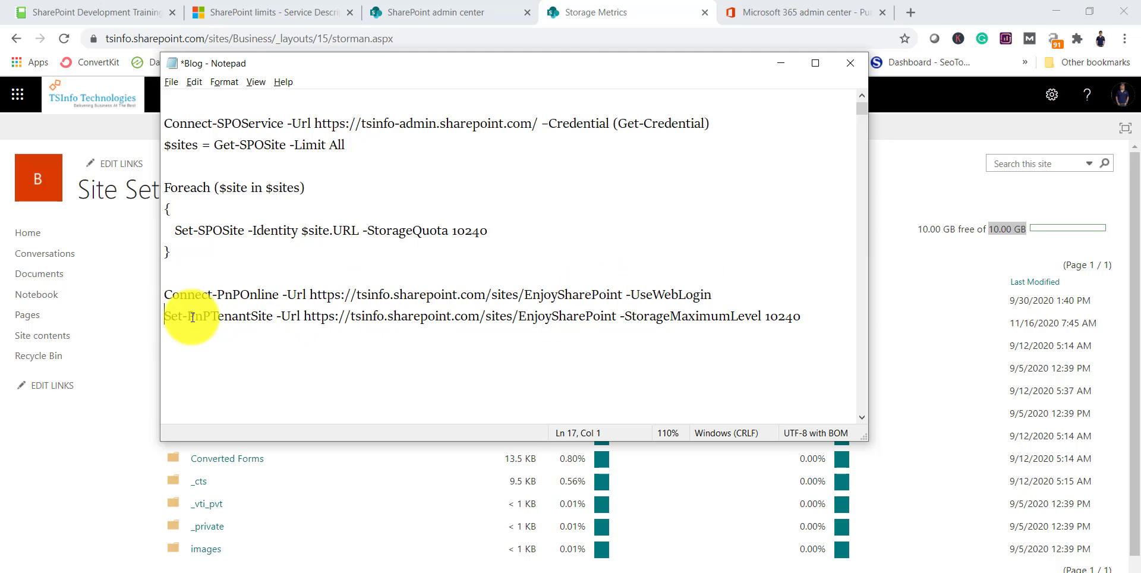
{"action": "left_click_drag", "start_coordinate": [192, 317], "coordinate": [272, 315]}
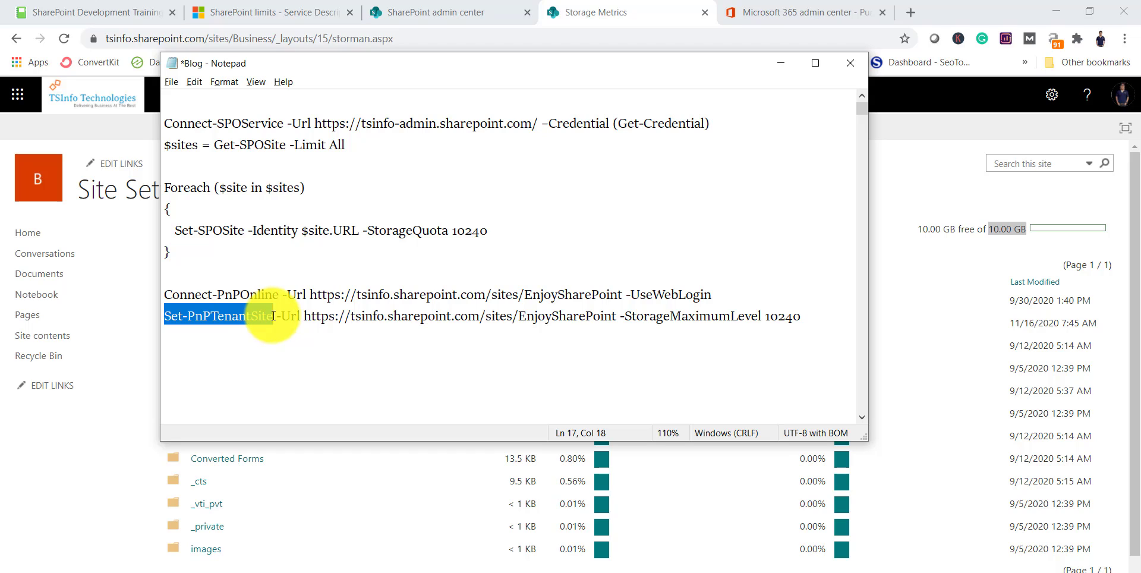
{"action": "key", "text": "Down"}
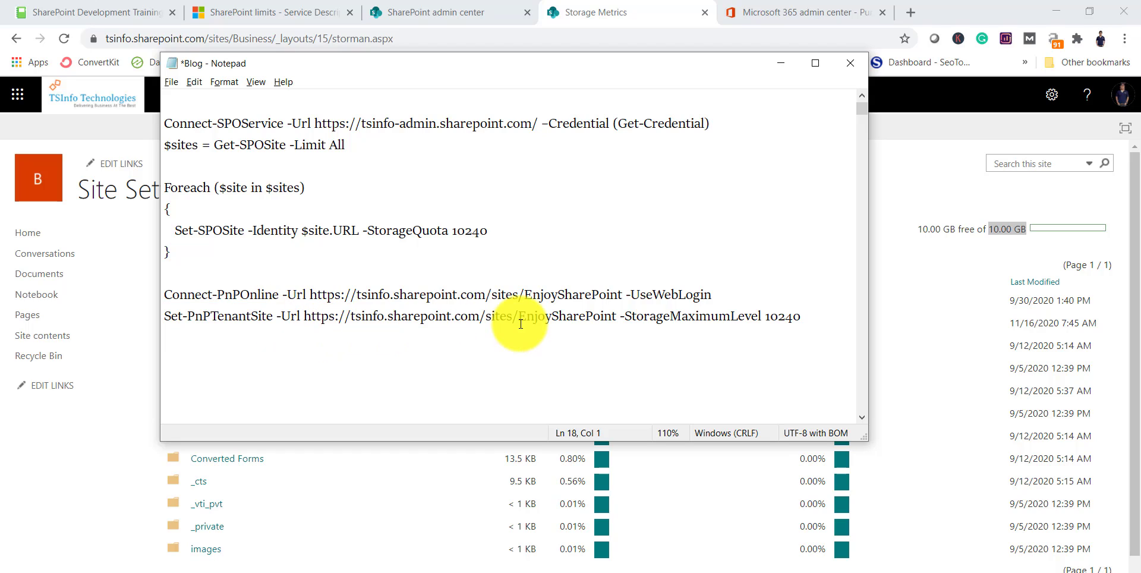
{"action": "left_click_drag", "start_coordinate": [620, 316], "coordinate": [763, 316]}
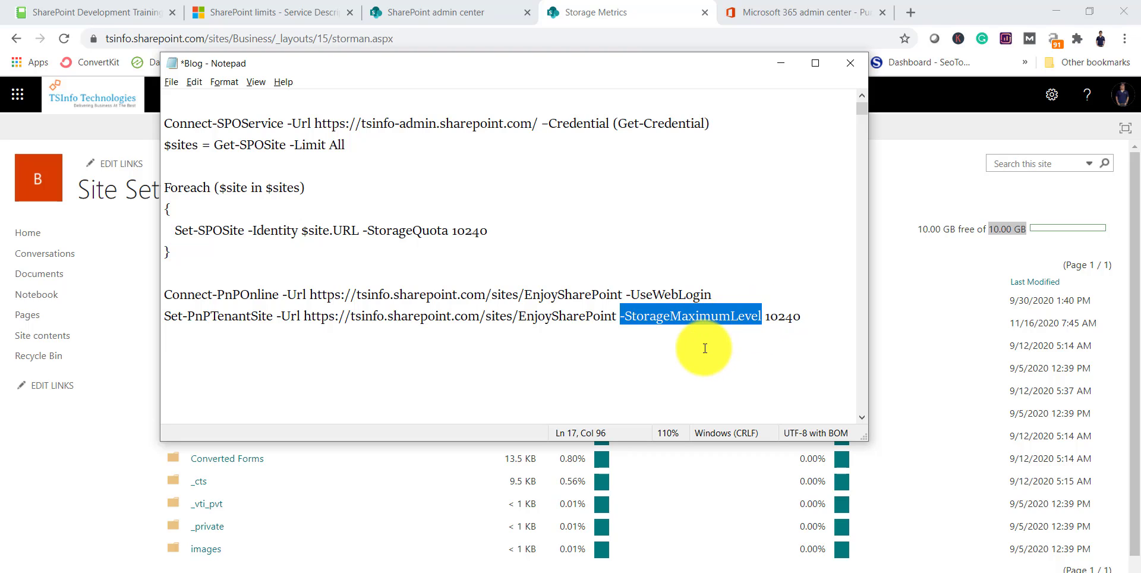
{"action": "left_click_drag", "start_coordinate": [801, 316], "coordinate": [765, 317]}
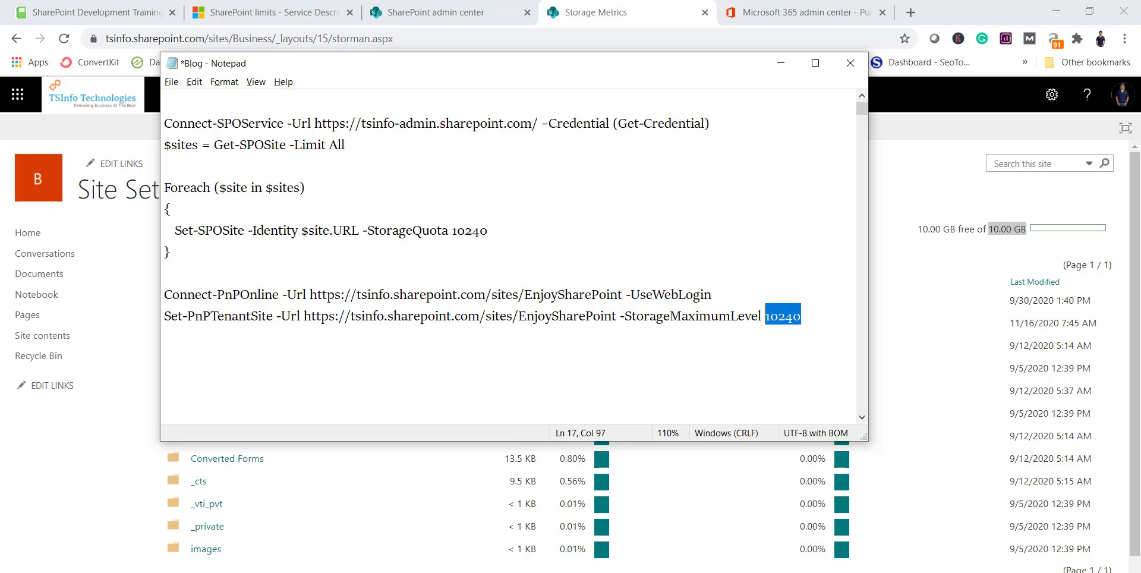
Step: Switch to the YouTube Videos slide show in PowerPoint and advance to the closing slide about subscribing to the channel
{"action": "key", "text": "alt+Tab"}
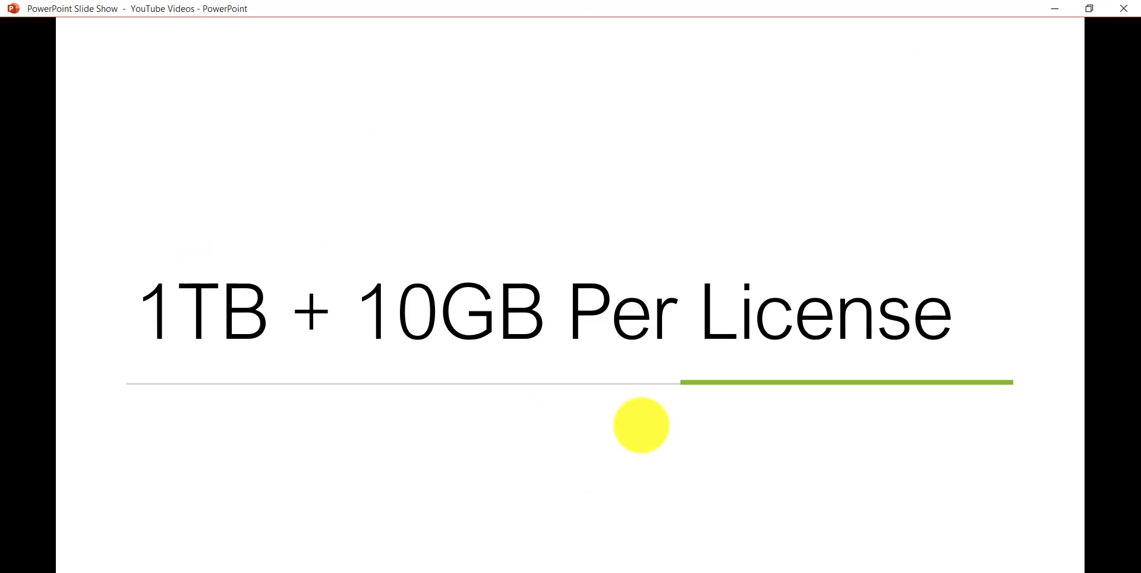
{"action": "left_click", "coordinate": [641, 425]}
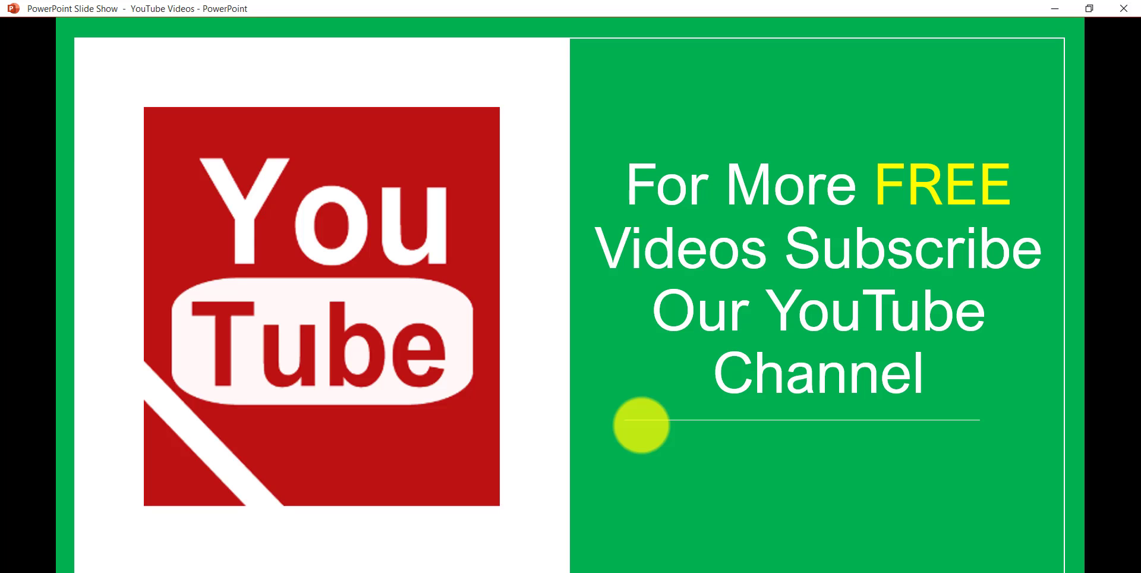